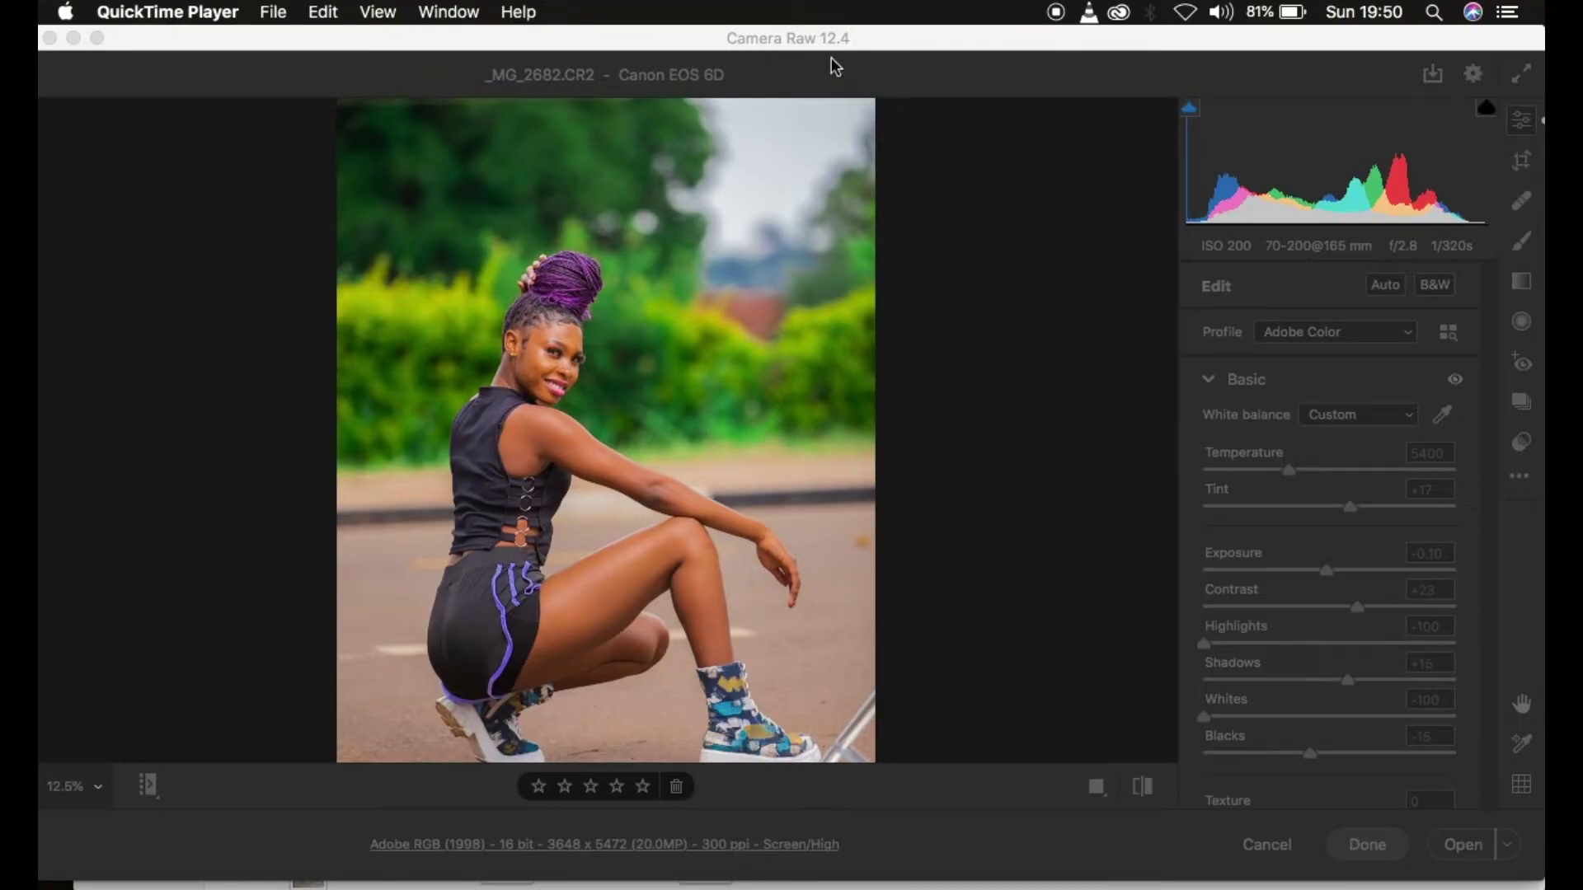
- Compare the edited portrait with its default settings by switching between the two versions several times
{"action": "left_click", "coordinate": [776, 38]}
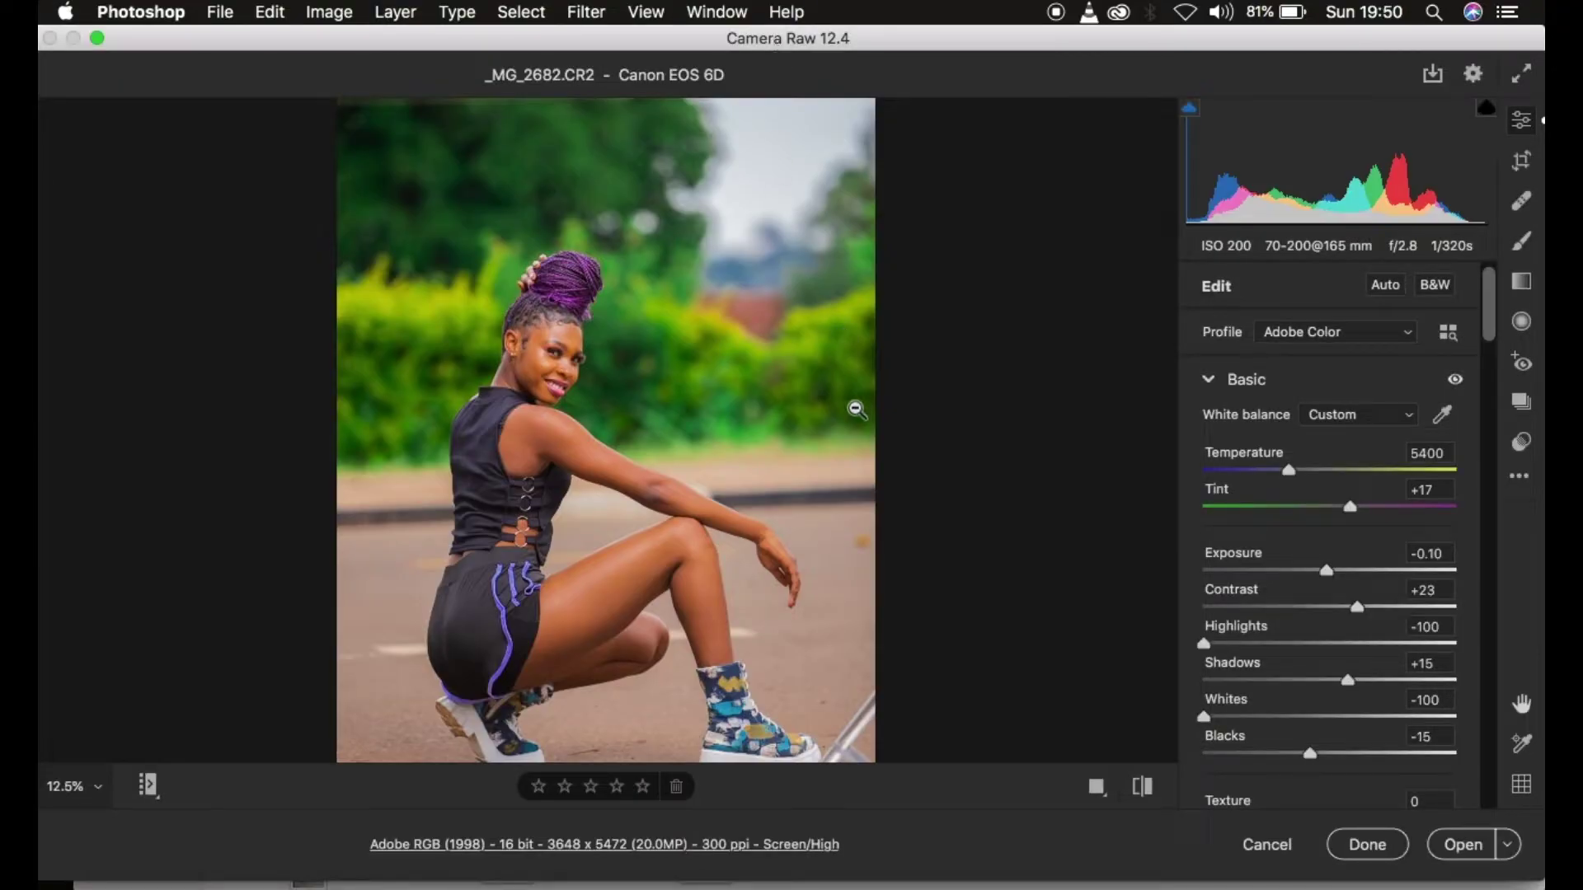
{"action": "left_click", "coordinate": [1144, 786]}
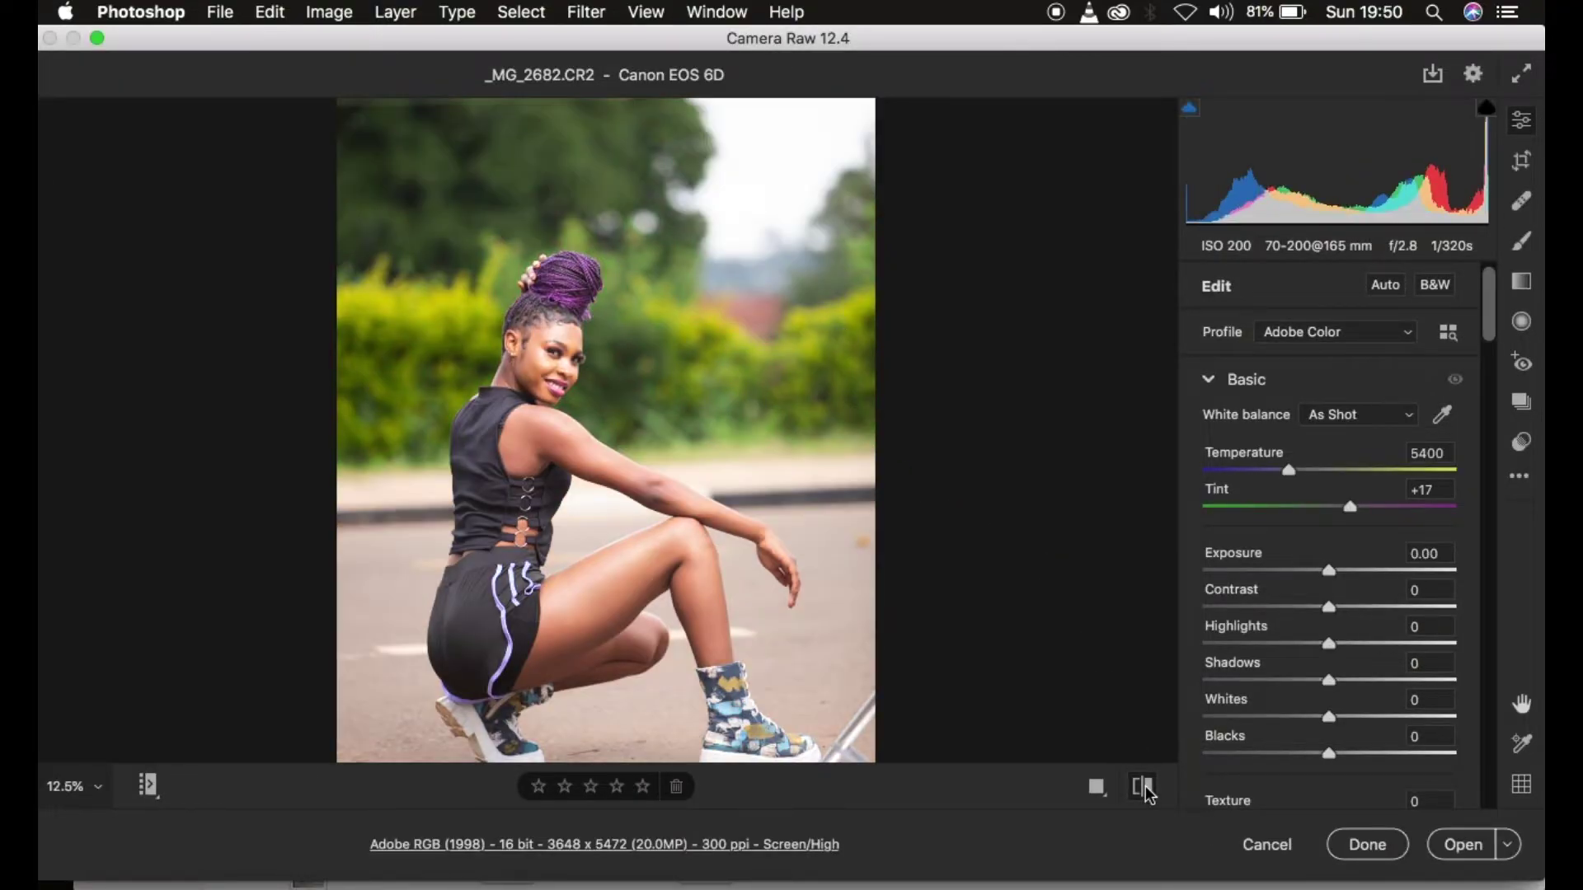
{"action": "left_click", "coordinate": [1145, 788]}
{"action": "left_click", "coordinate": [1144, 787]}
{"action": "left_click", "coordinate": [1145, 787]}
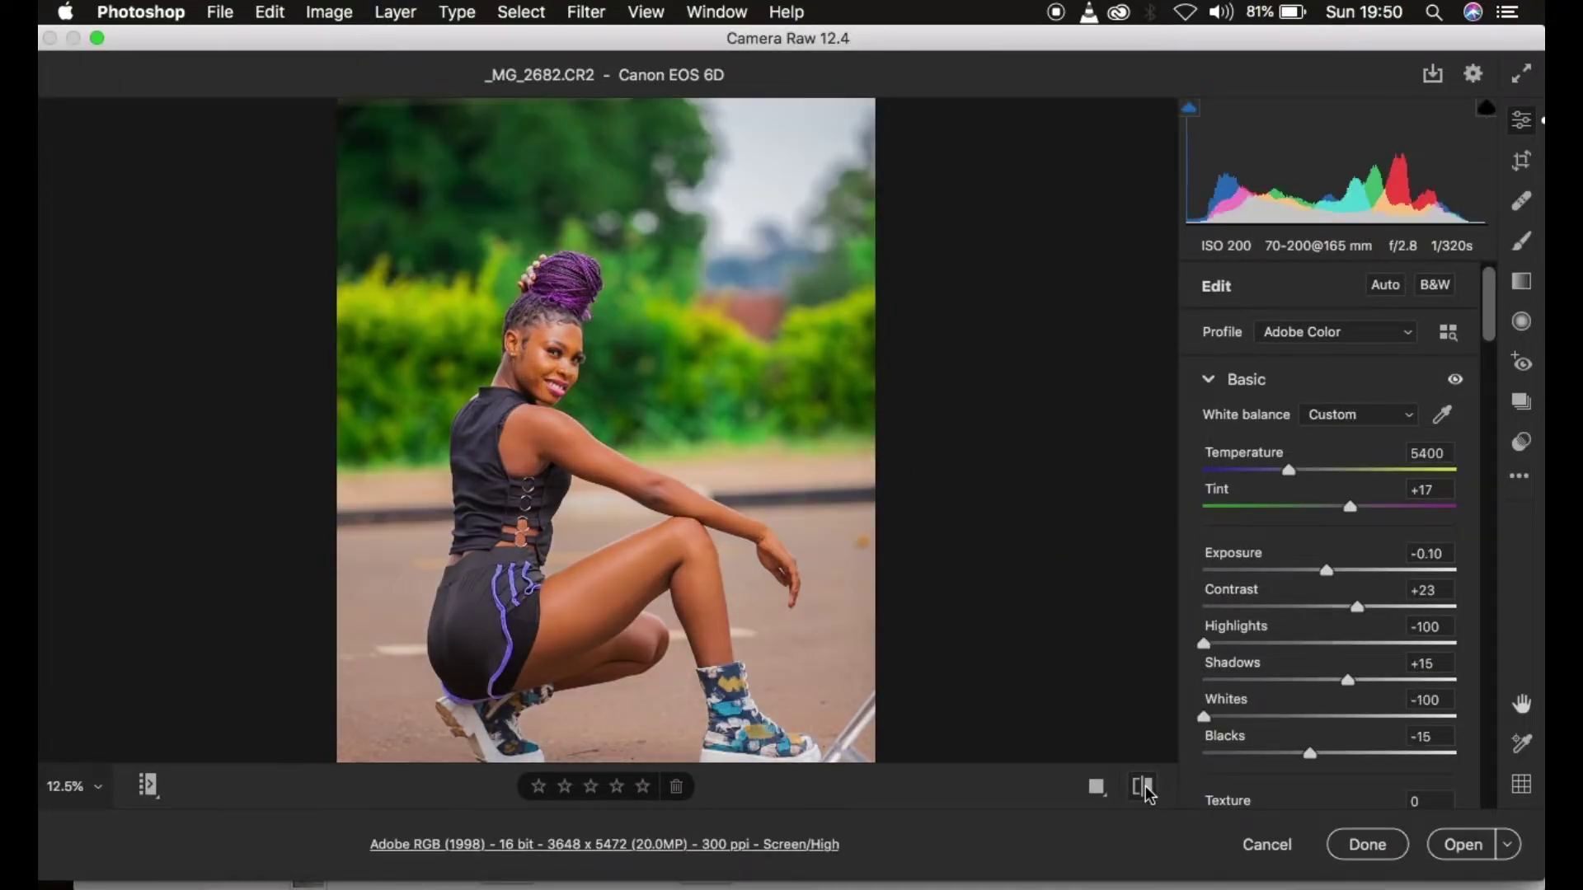
{"action": "left_click", "coordinate": [1144, 787]}
{"action": "left_click", "coordinate": [1144, 788]}
{"action": "left_click", "coordinate": [1144, 788]}
{"action": "left_click", "coordinate": [1144, 787]}
{"action": "left_click", "coordinate": [1144, 787]}
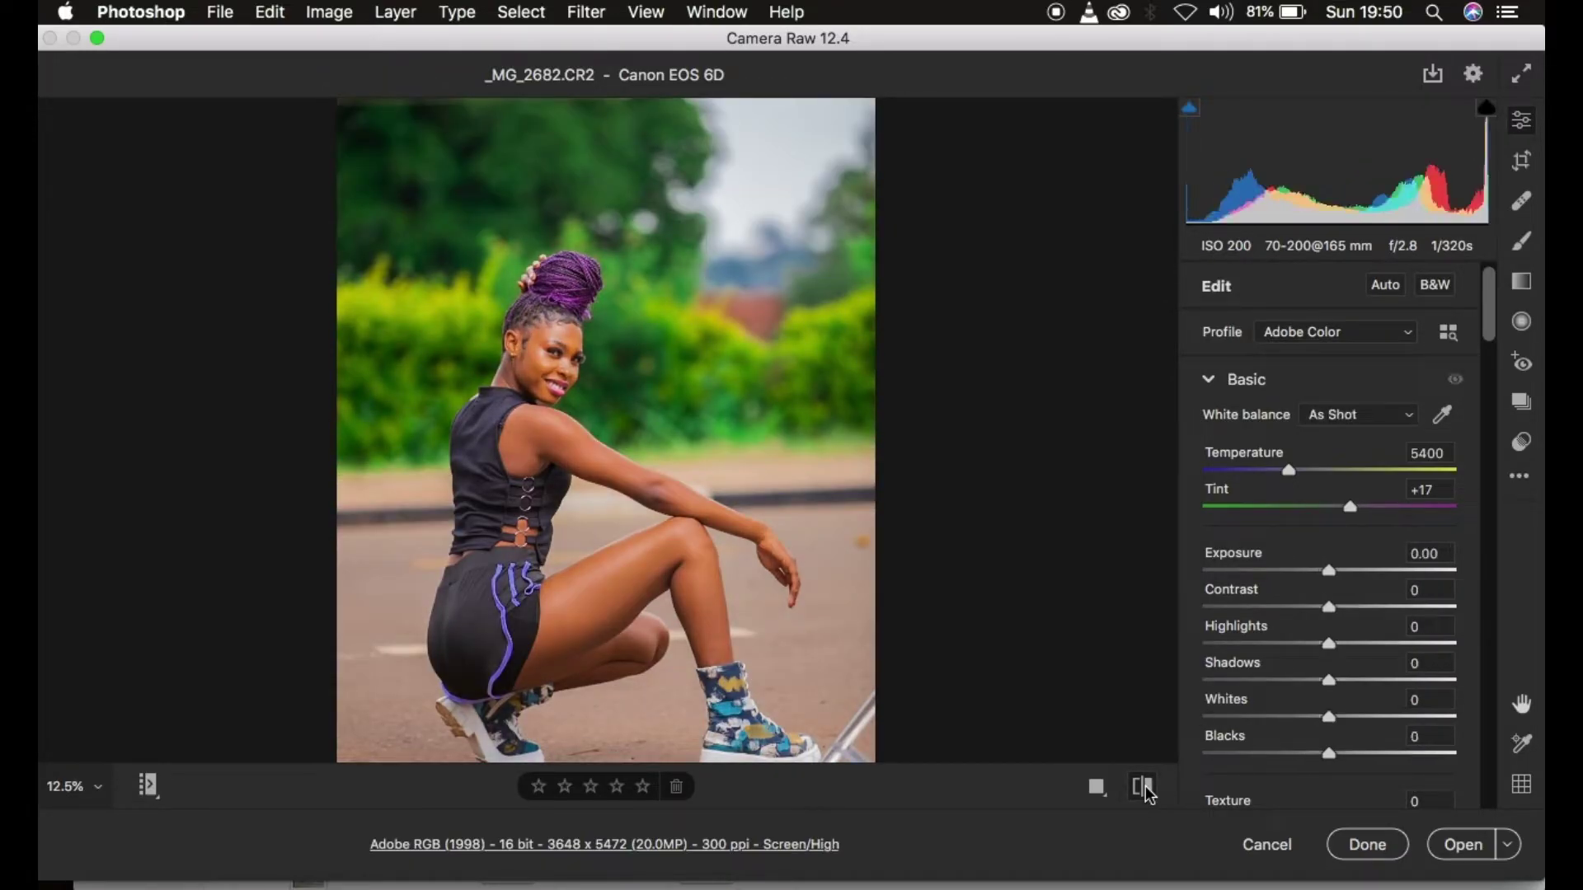
{"action": "left_click", "coordinate": [1144, 788]}
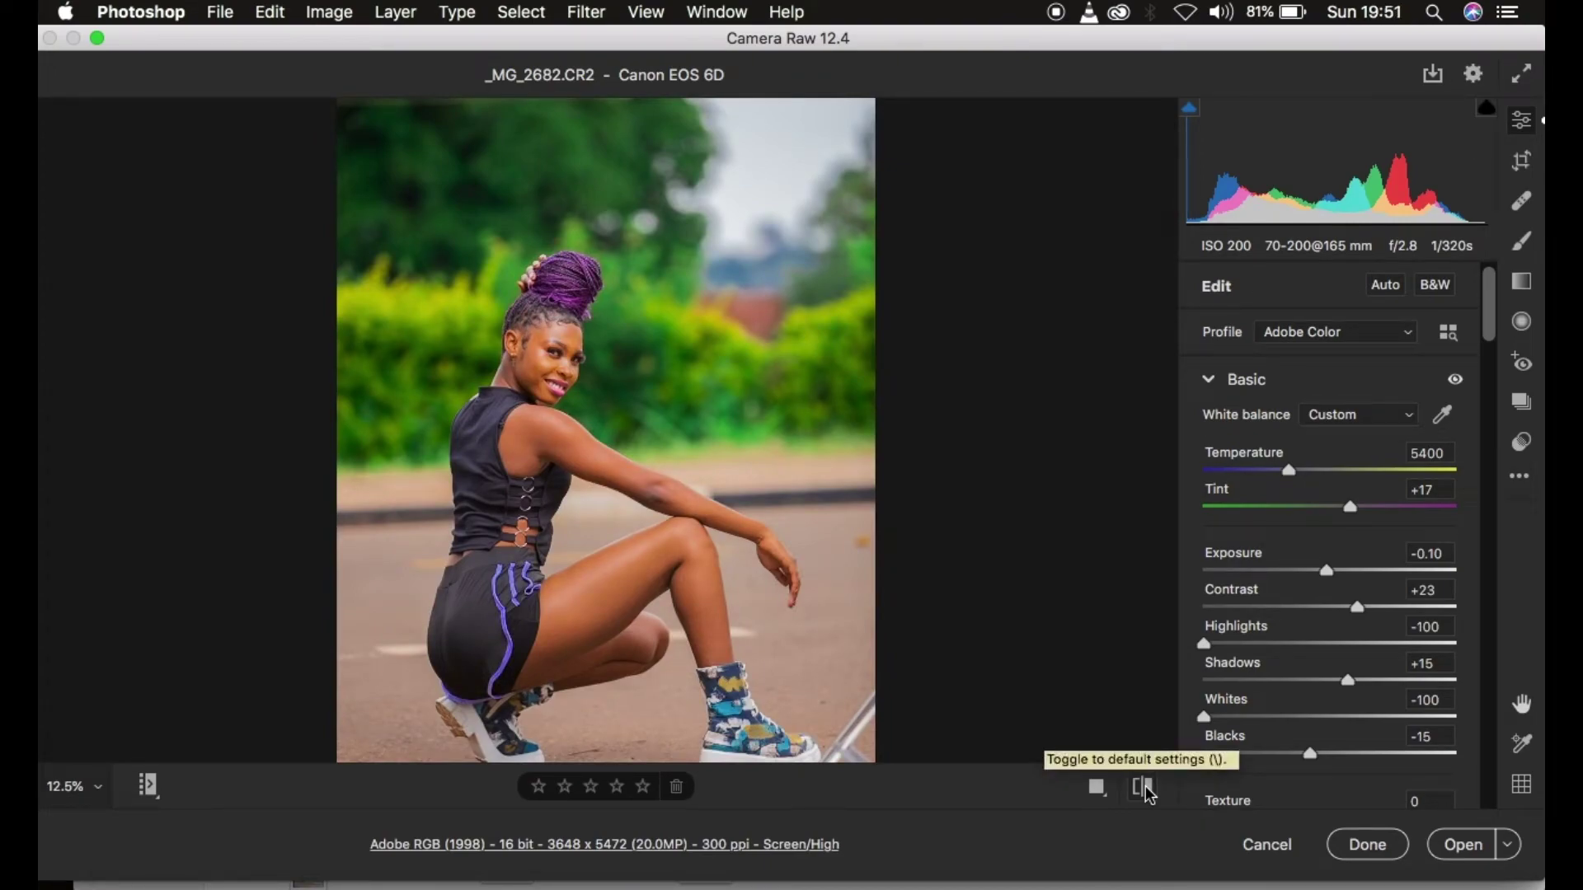
- Reset all of the photo's raw adjustments to their defaults
{"action": "left_click", "coordinate": [1520, 479]}
{"action": "left_click", "coordinate": [1451, 499]}
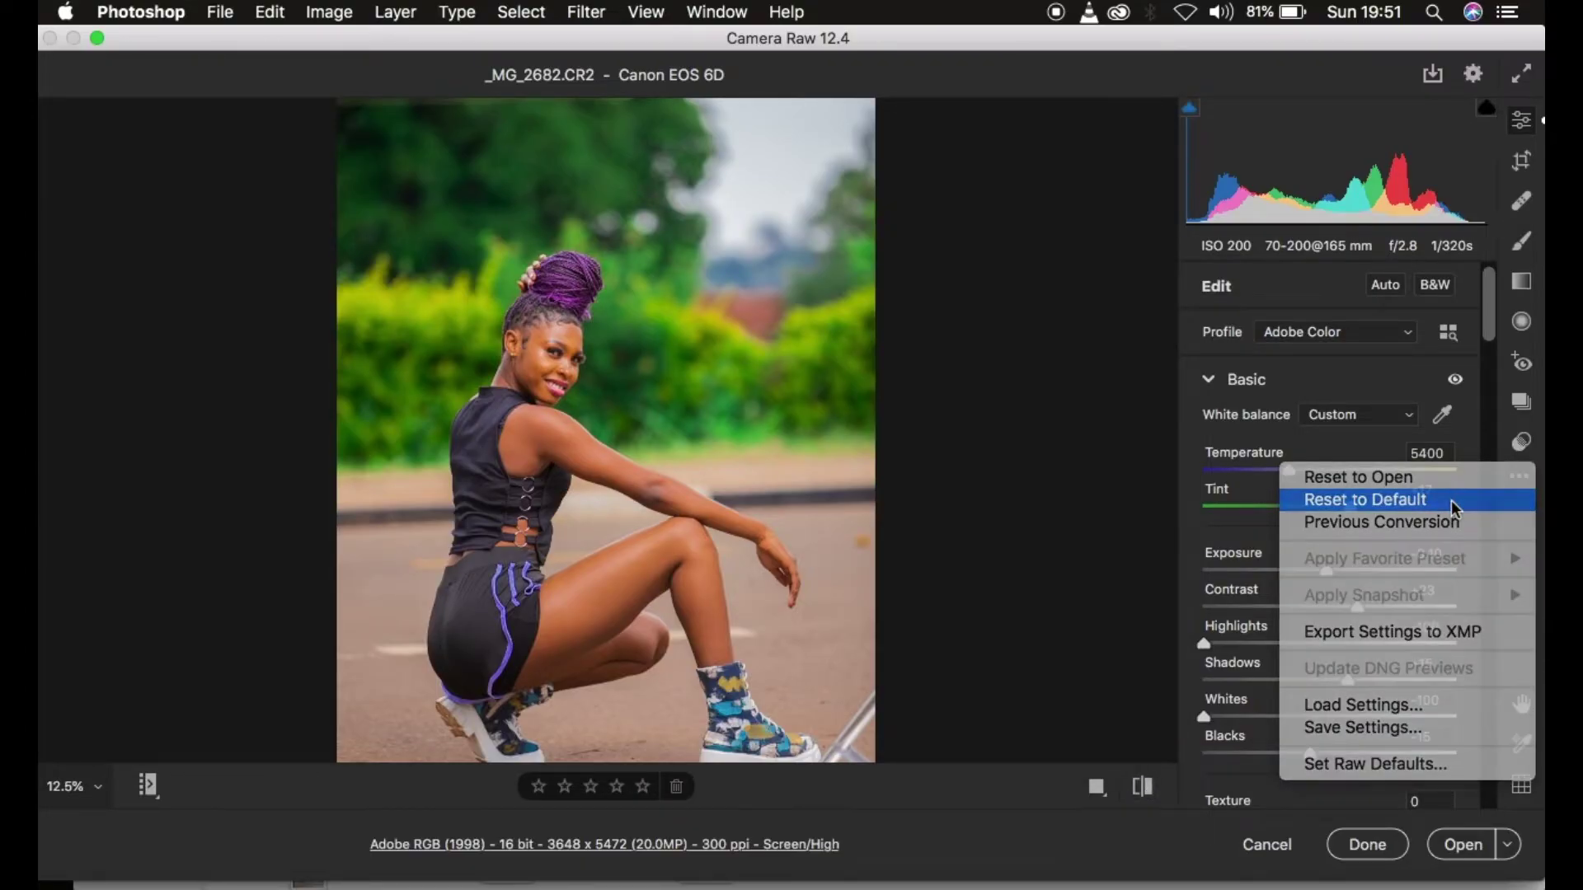
{"action": "key", "text": "super+minus"}
{"action": "key", "text": "super+0"}
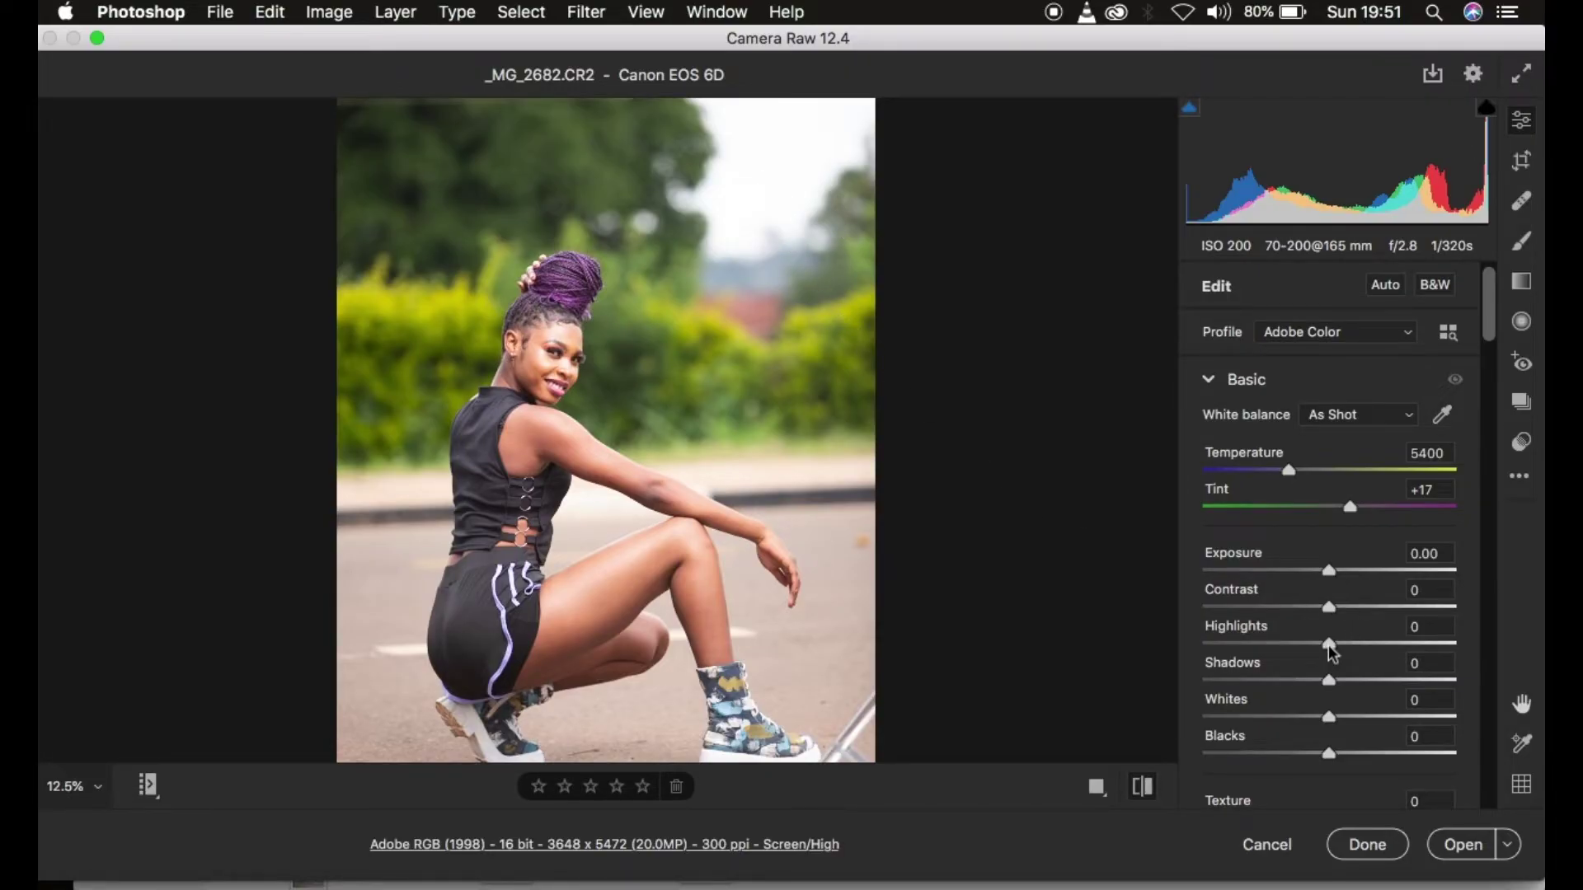
- Set Highlights and Whites to -100 each, and compare the photo with its default settings
{"action": "left_click_drag", "start_coordinate": [1324, 645], "coordinate": [1159, 657]}
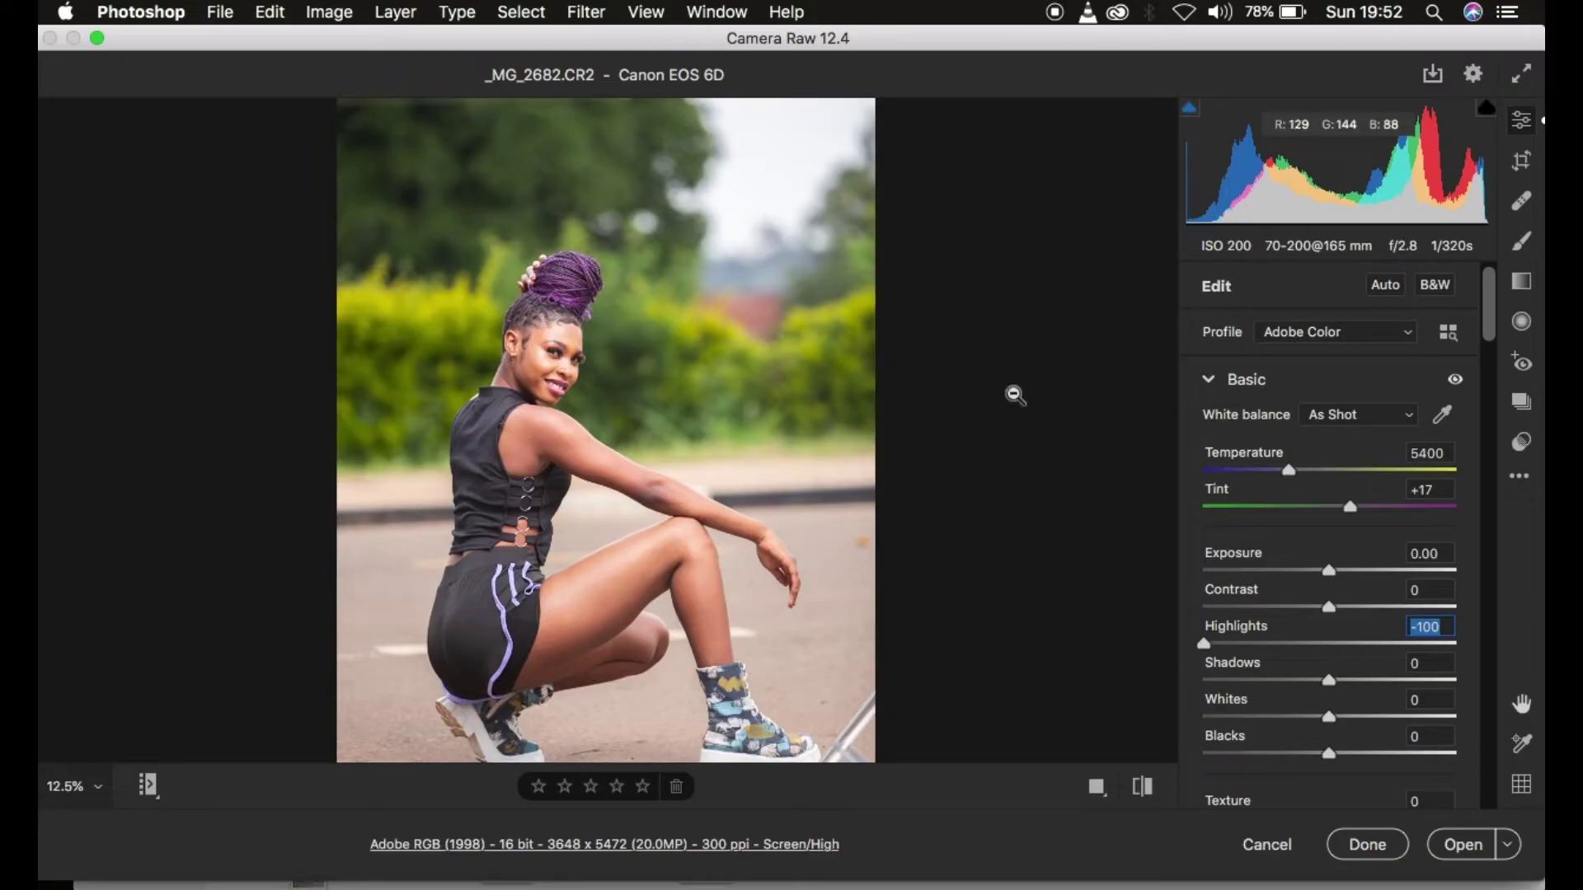
{"action": "left_click_drag", "start_coordinate": [1327, 716], "coordinate": [1167, 733]}
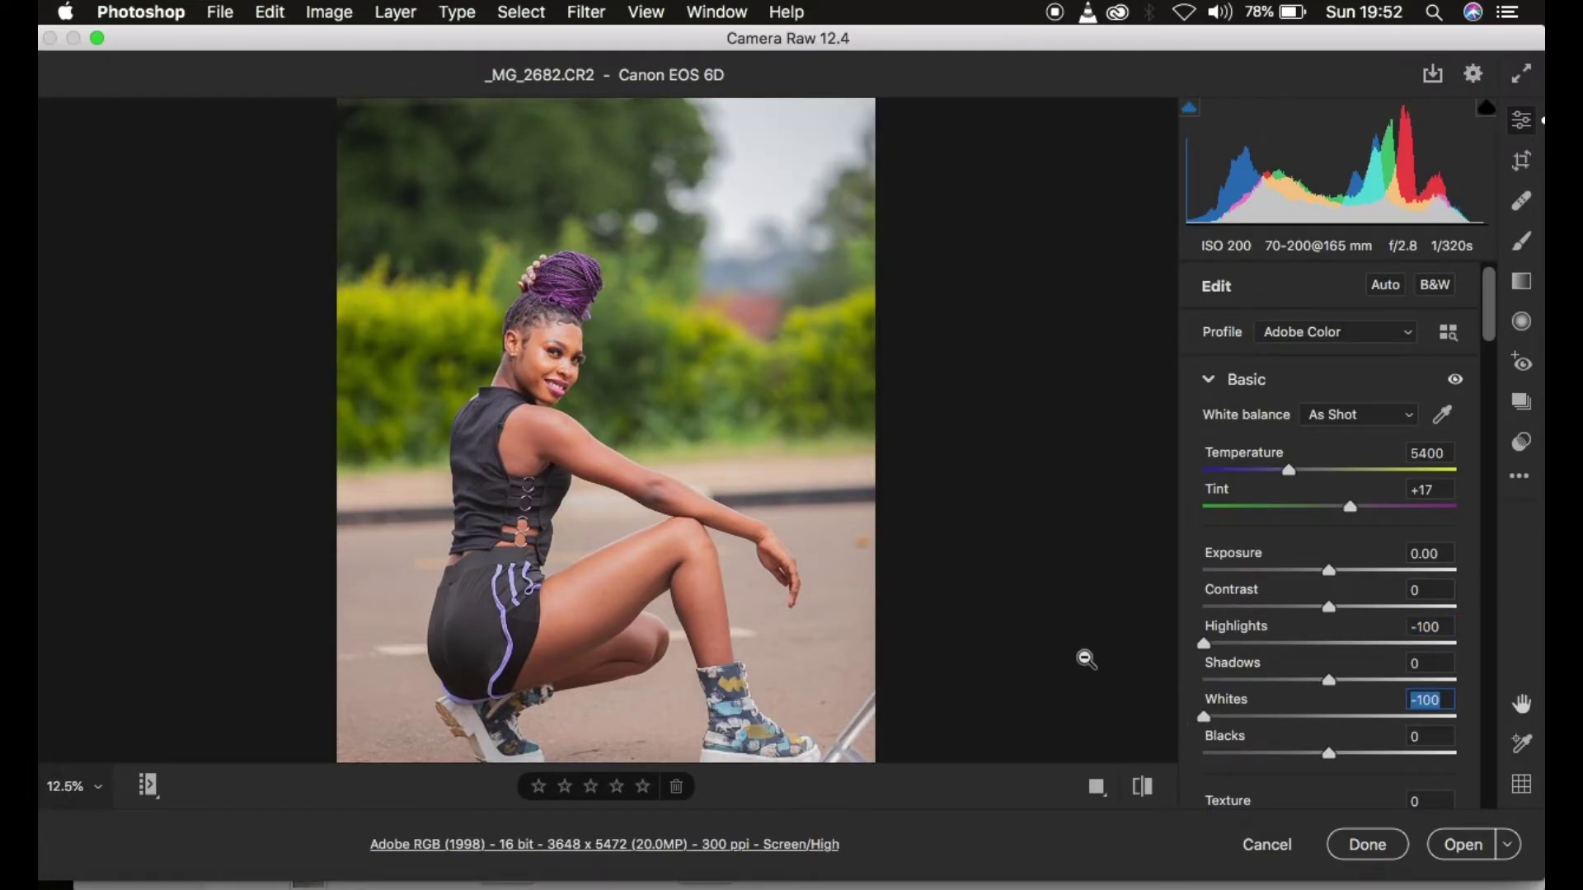
{"action": "left_click", "coordinate": [1143, 788]}
{"action": "left_click", "coordinate": [1149, 796]}
{"action": "left_click", "coordinate": [1149, 796]}
{"action": "left_click", "coordinate": [1149, 796]}
{"action": "key", "text": "super+minus"}
{"action": "key", "text": "super+equal"}
- Apply the Adobe Landscape profile and set Exposure to -0.10, Contrast to +12, Shadows to +11 and Blacks to -12
{"action": "left_click", "coordinate": [1304, 334]}
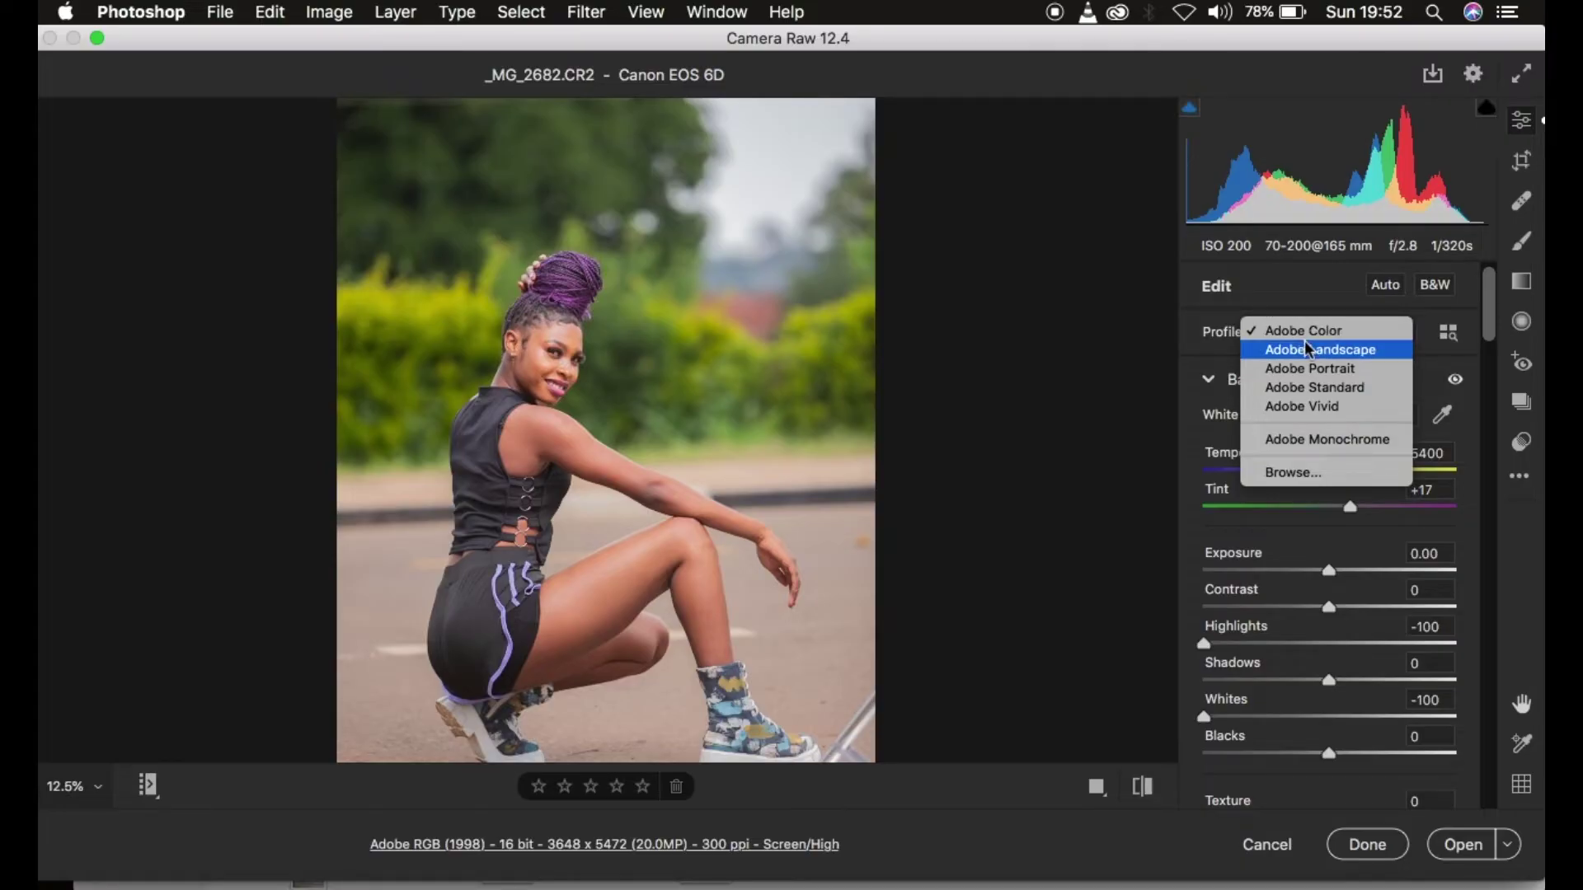
{"action": "left_click", "coordinate": [1305, 349]}
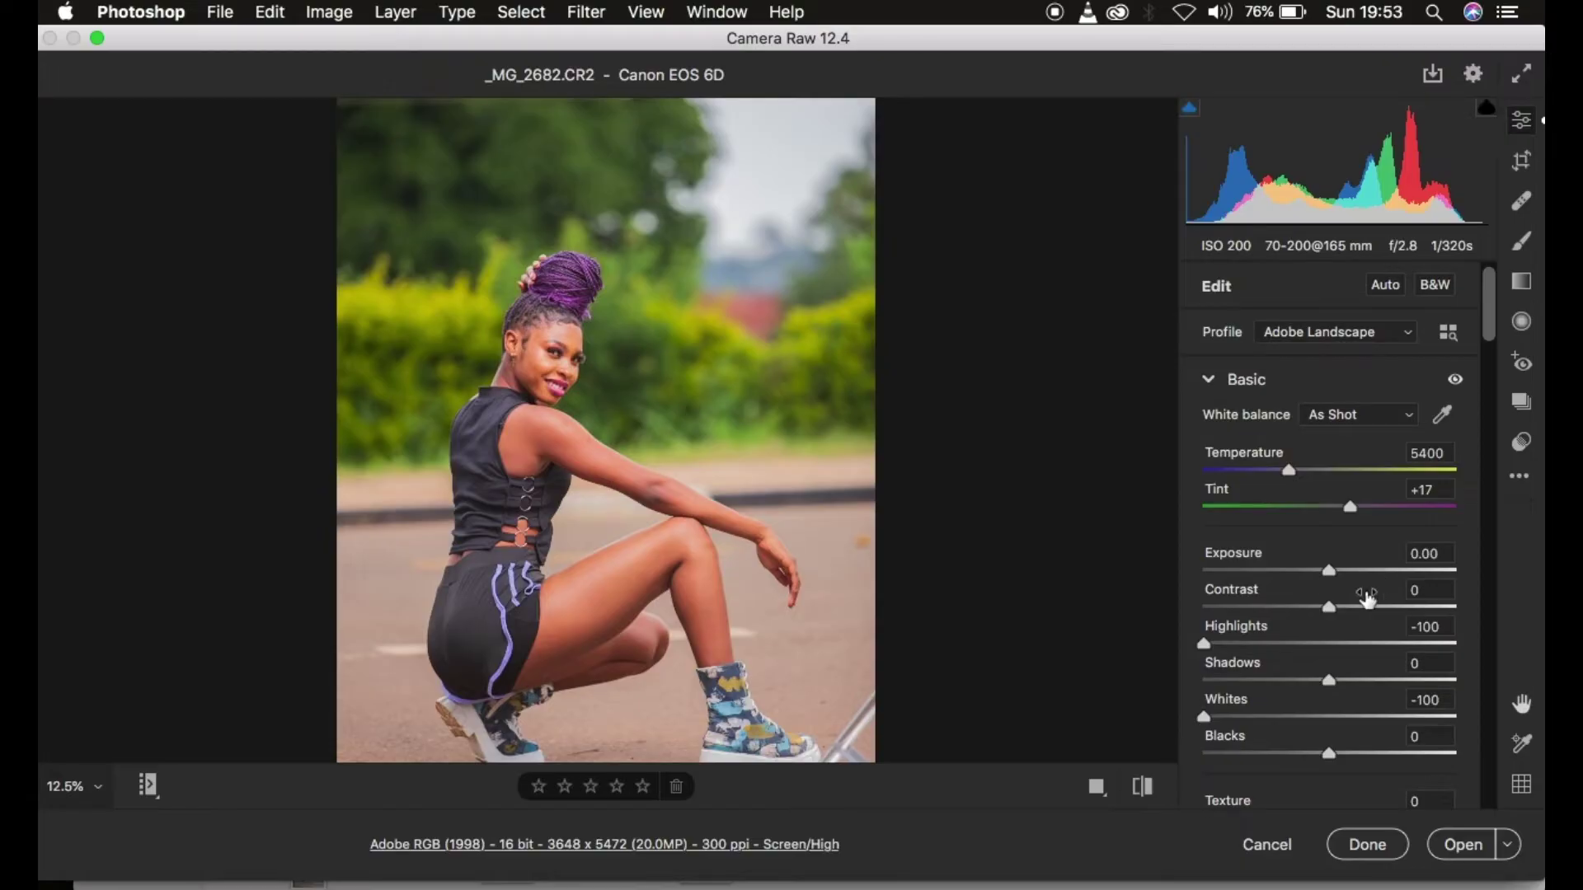
{"action": "mouse_move", "coordinate": [1331, 607]}
{"action": "left_mouse_down"}
{"action": "mouse_move", "coordinate": [1355, 614]}
{"action": "mouse_move", "coordinate": [1329, 579]}
{"action": "left_mouse_up"}
{"action": "left_click_drag", "start_coordinate": [1329, 680], "coordinate": [1348, 676]}
{"action": "left_click_drag", "start_coordinate": [1330, 760], "coordinate": [1312, 759]}
{"action": "key", "text": "super+minus"}
{"action": "key", "text": "super+plus"}
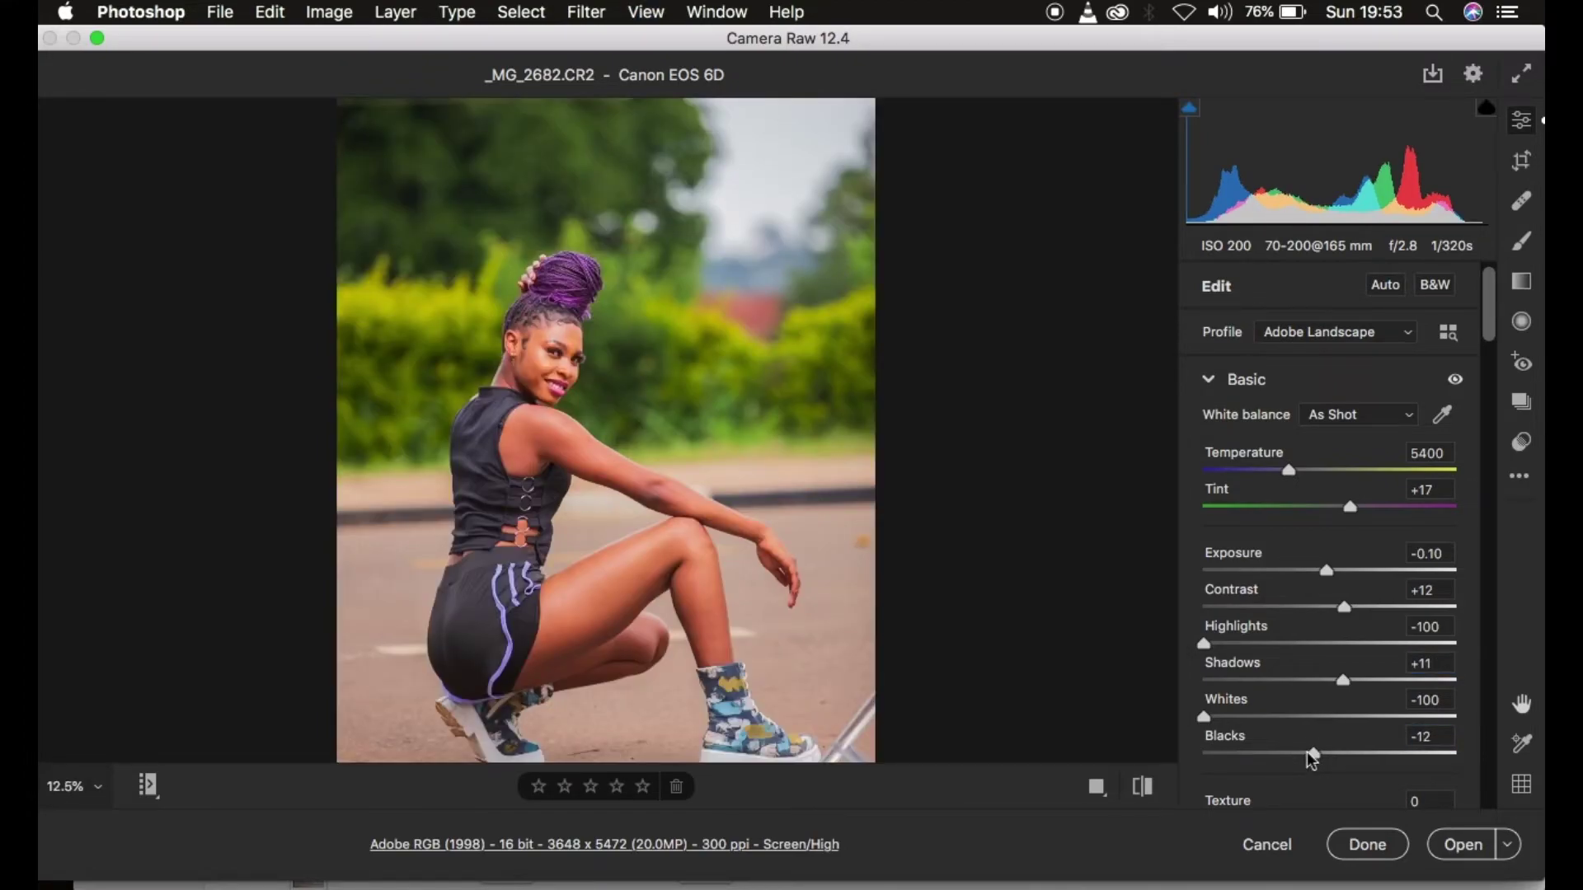
{"action": "left_click", "coordinate": [1143, 787]}
{"action": "left_click", "coordinate": [1143, 787]}
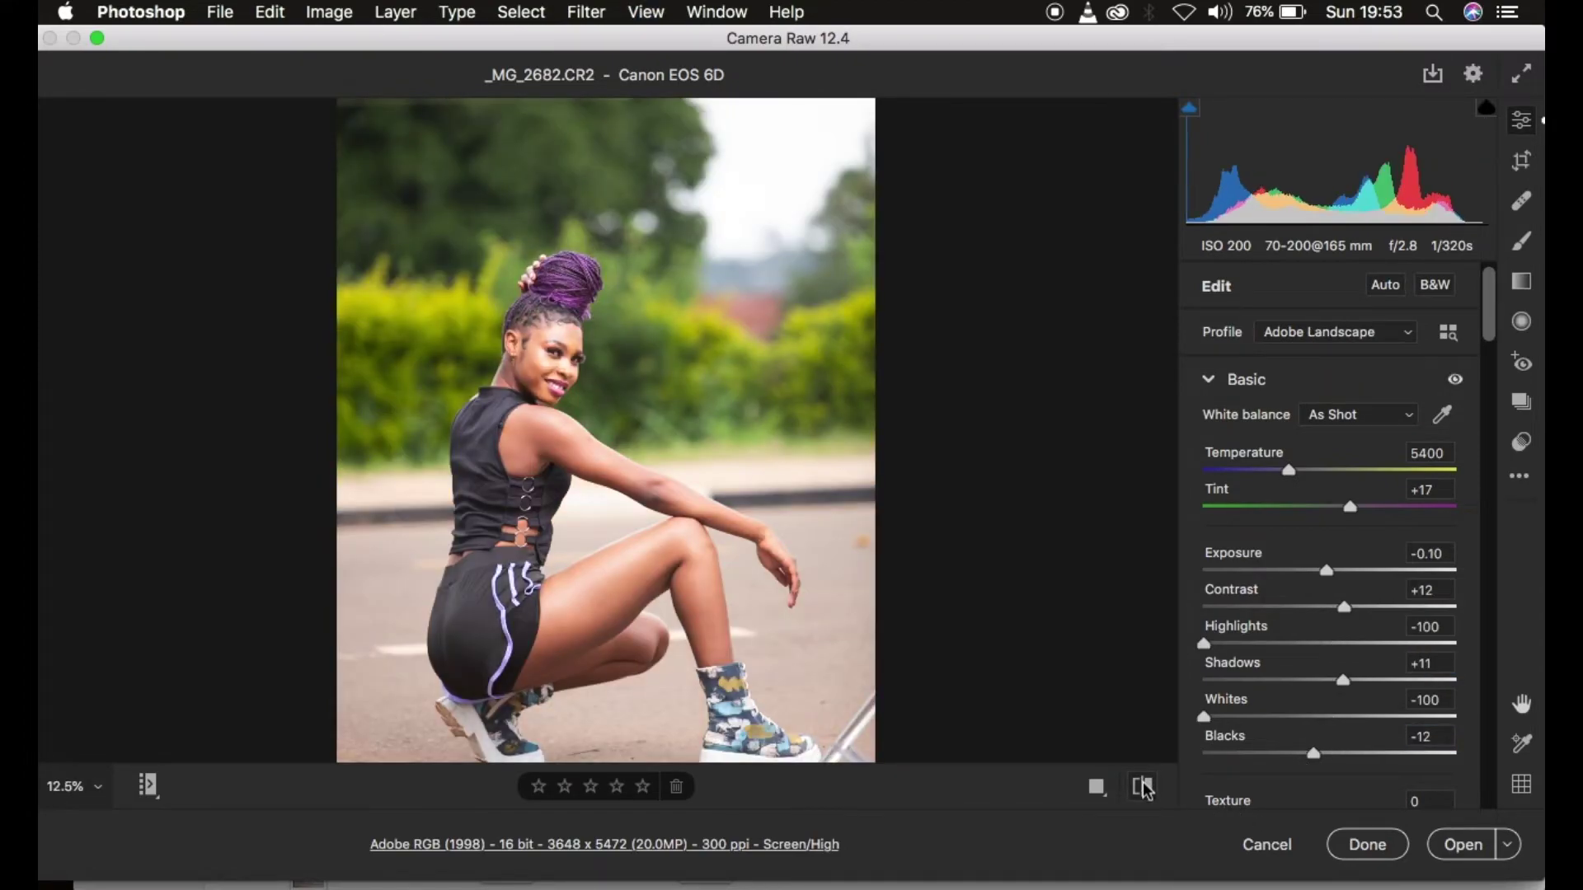
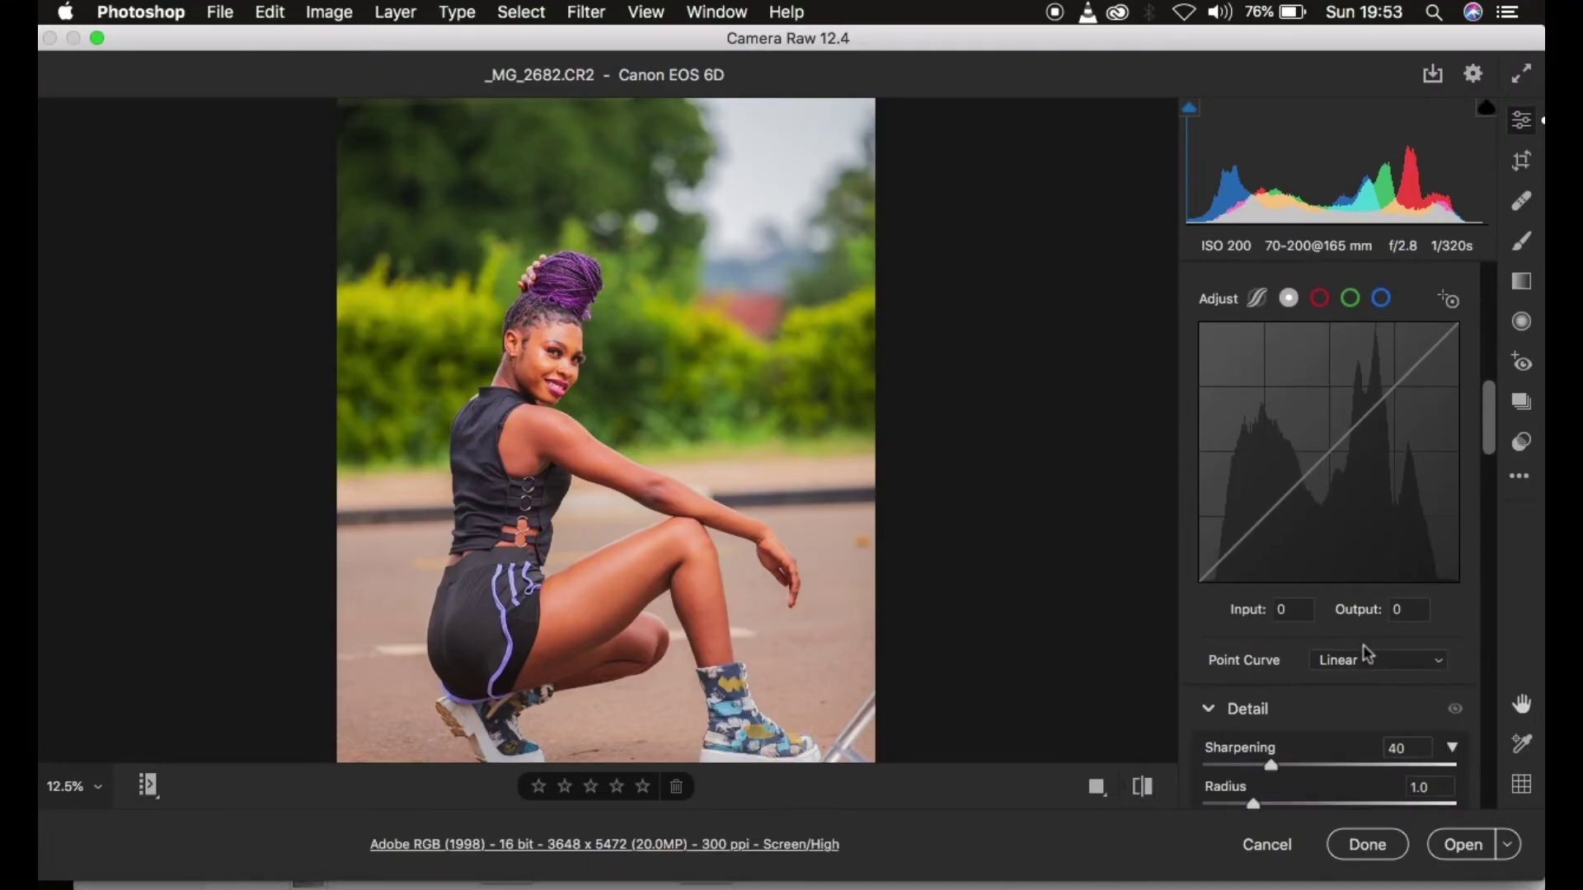
- Try shifting the hue of the Greens in the Color Mixer, and return it to 0
{"action": "scroll", "coordinate": [1364, 651], "scroll_direction": "down", "scroll_amount": 15}
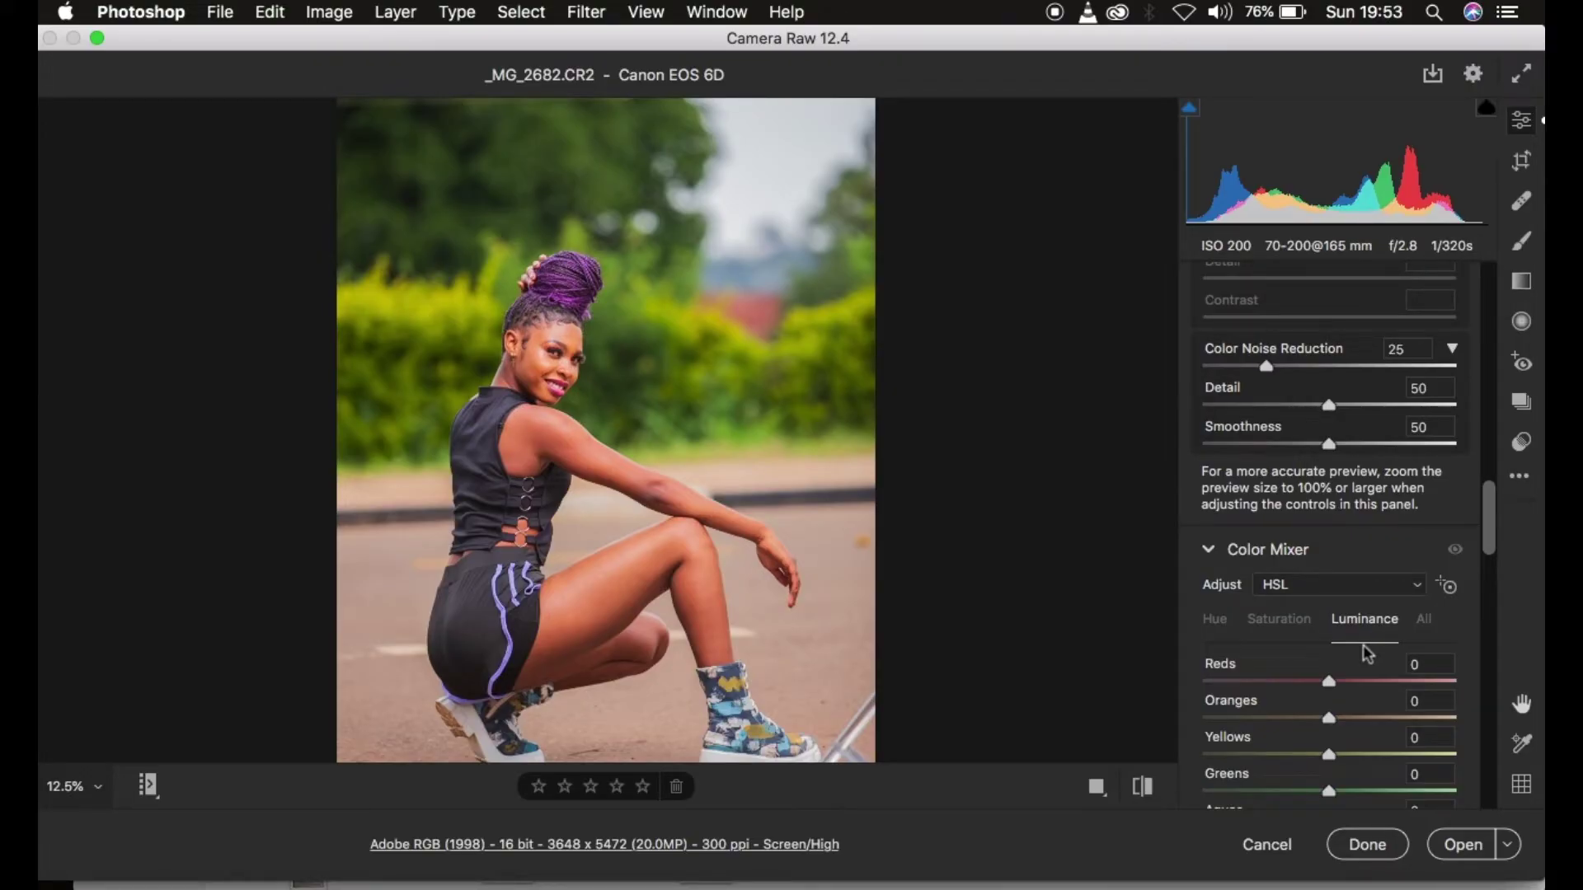
{"action": "scroll", "coordinate": [1366, 653], "scroll_direction": "down", "scroll_amount": 5}
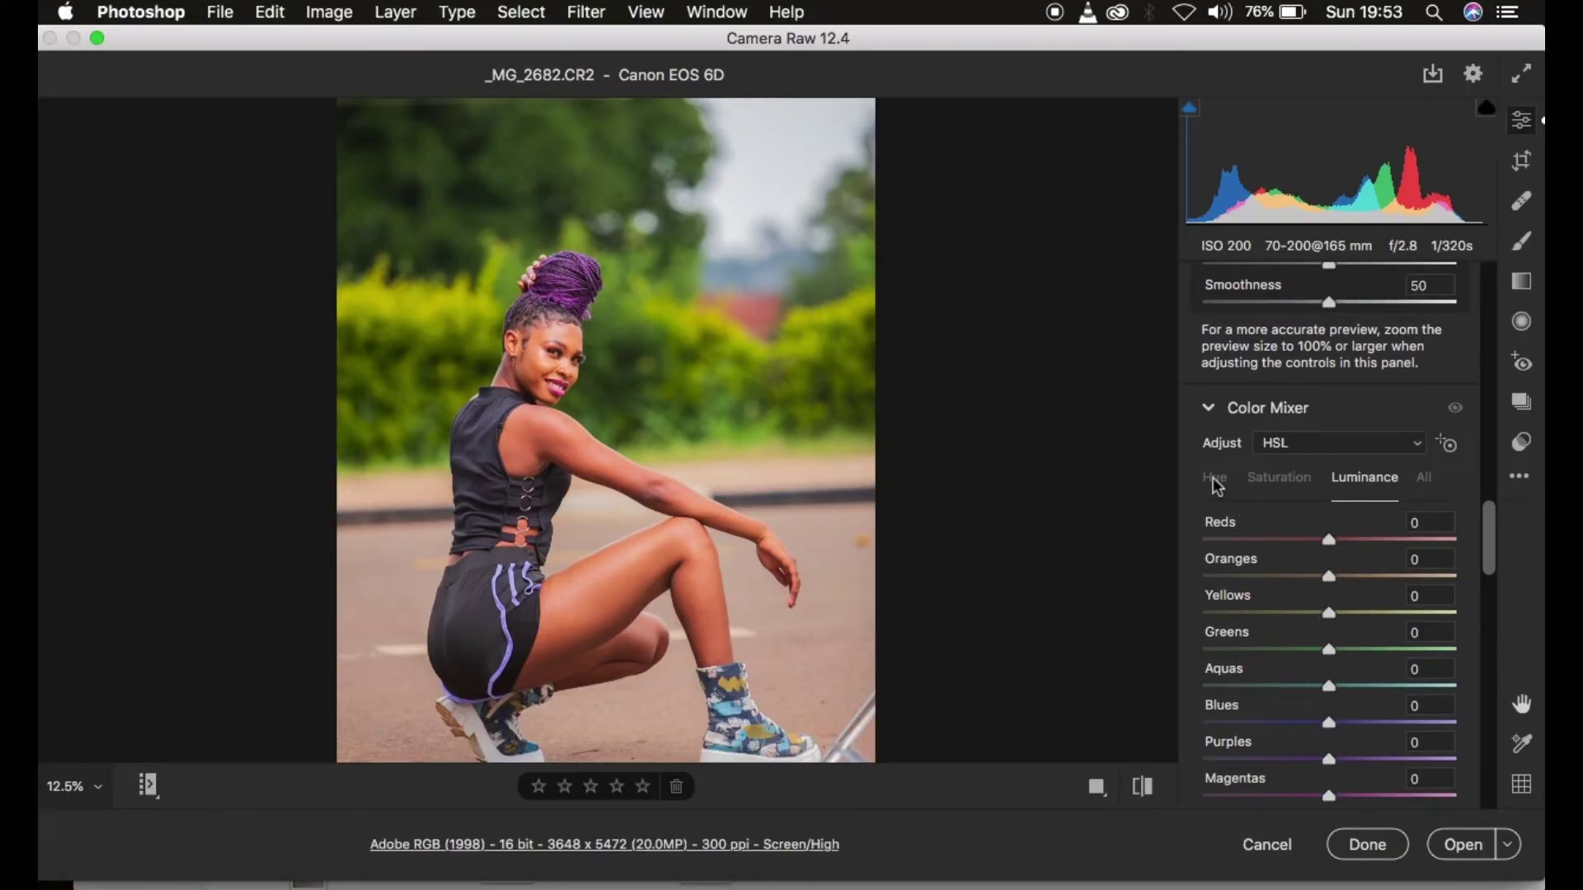
{"action": "left_click", "coordinate": [1295, 485]}
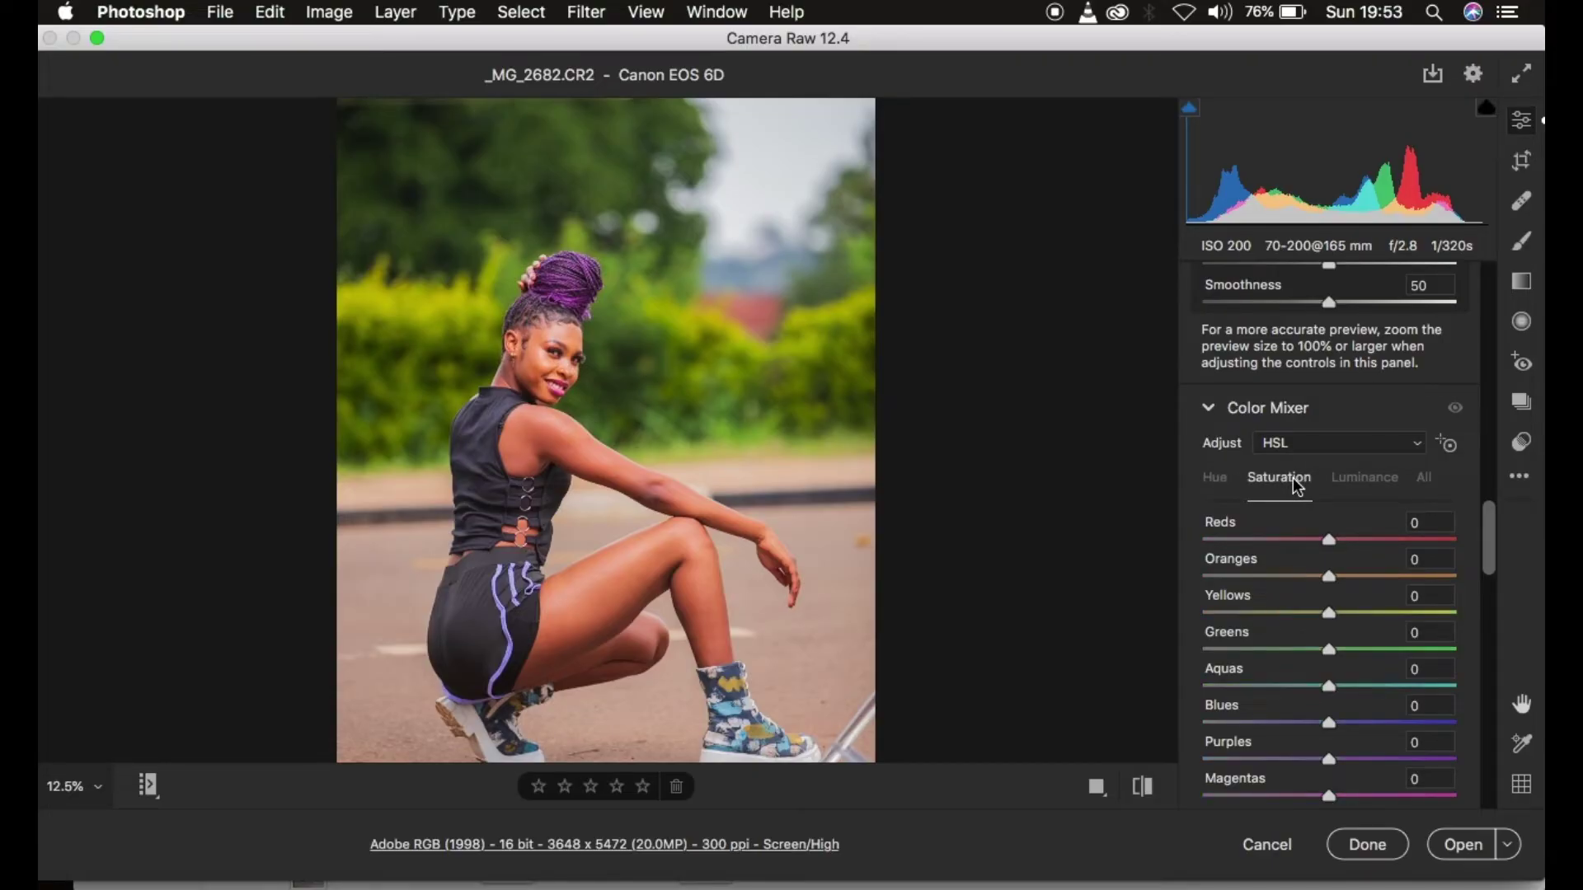
{"action": "left_click", "coordinate": [1368, 482]}
{"action": "left_click", "coordinate": [1221, 485]}
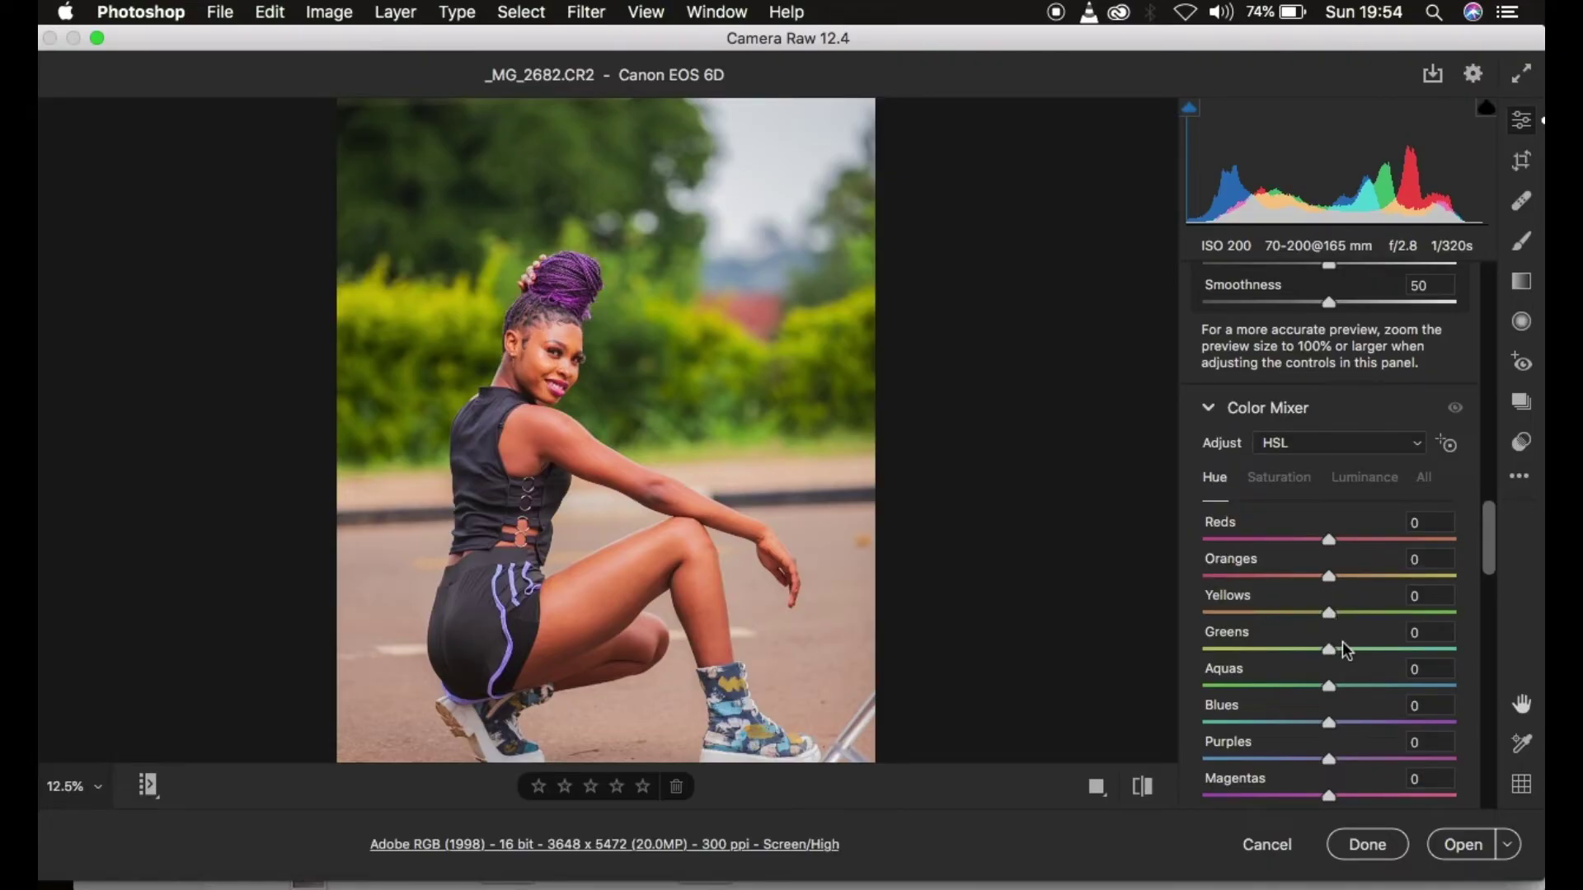
{"action": "left_click_drag", "start_coordinate": [1331, 653], "coordinate": [1447, 652]}
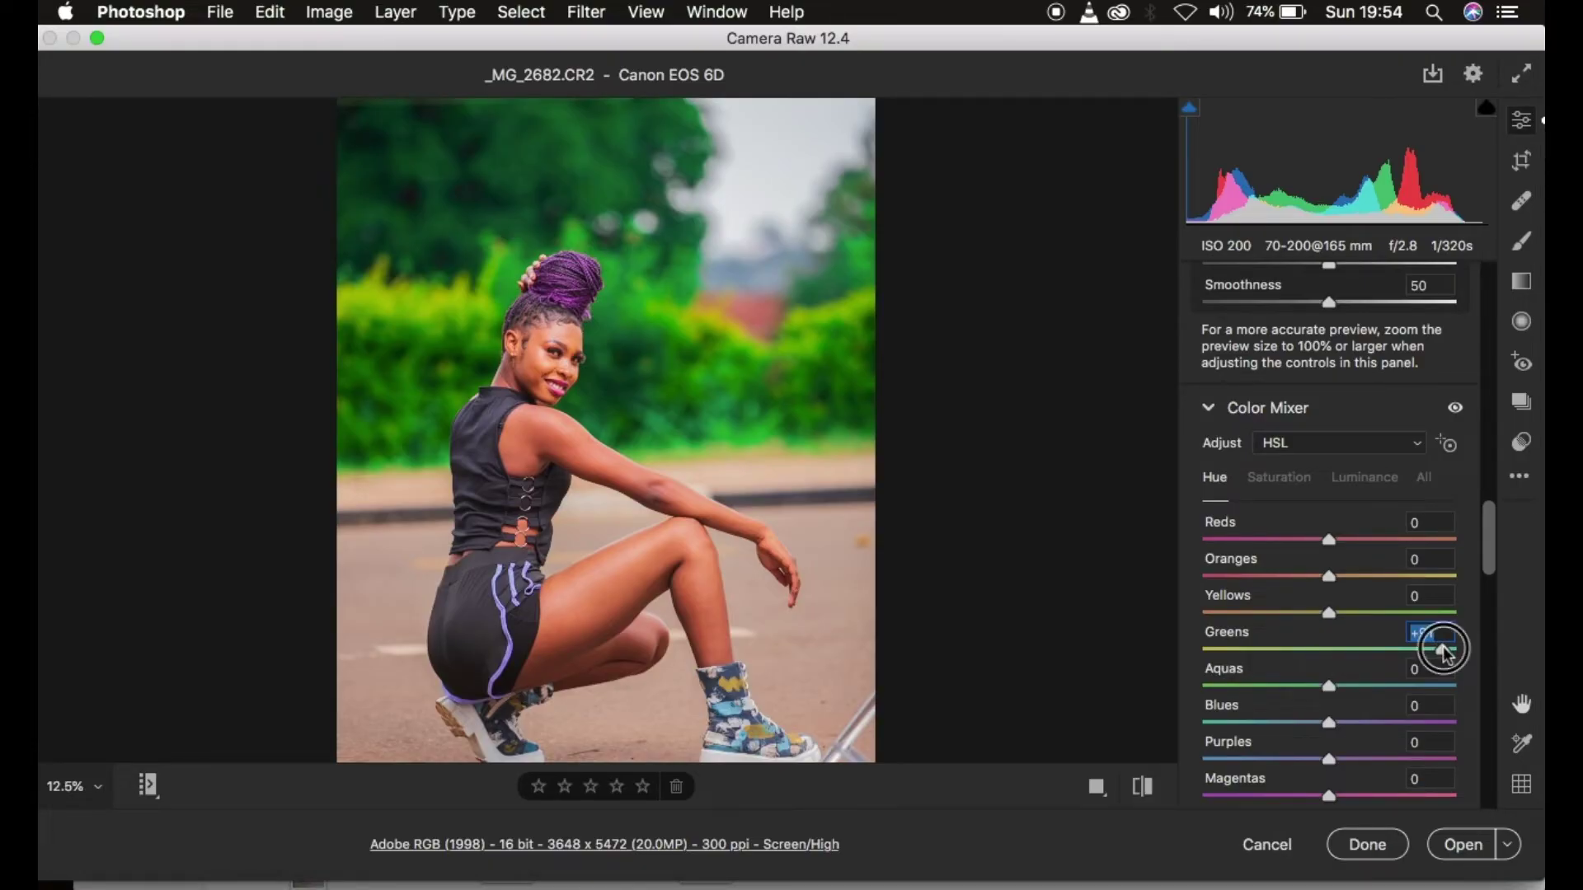
{"action": "left_click_drag", "start_coordinate": [1444, 651], "coordinate": [1205, 672]}
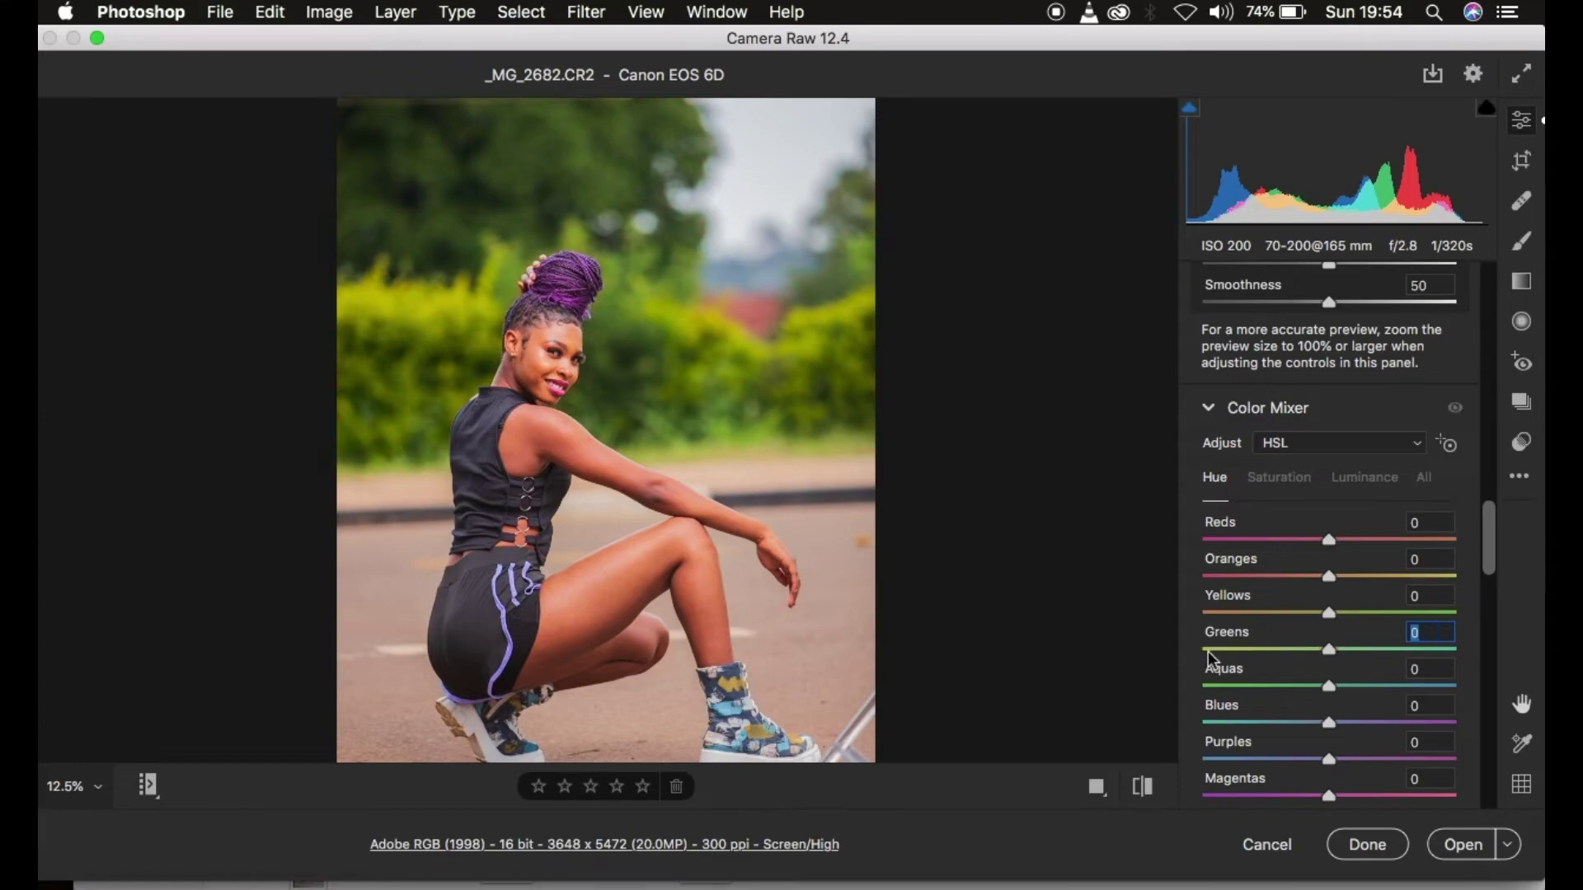
- Try the luminance of the Greens at -100 and +100, and reset it to 0
{"action": "left_click", "coordinate": [1280, 479]}
{"action": "left_click", "coordinate": [1367, 480]}
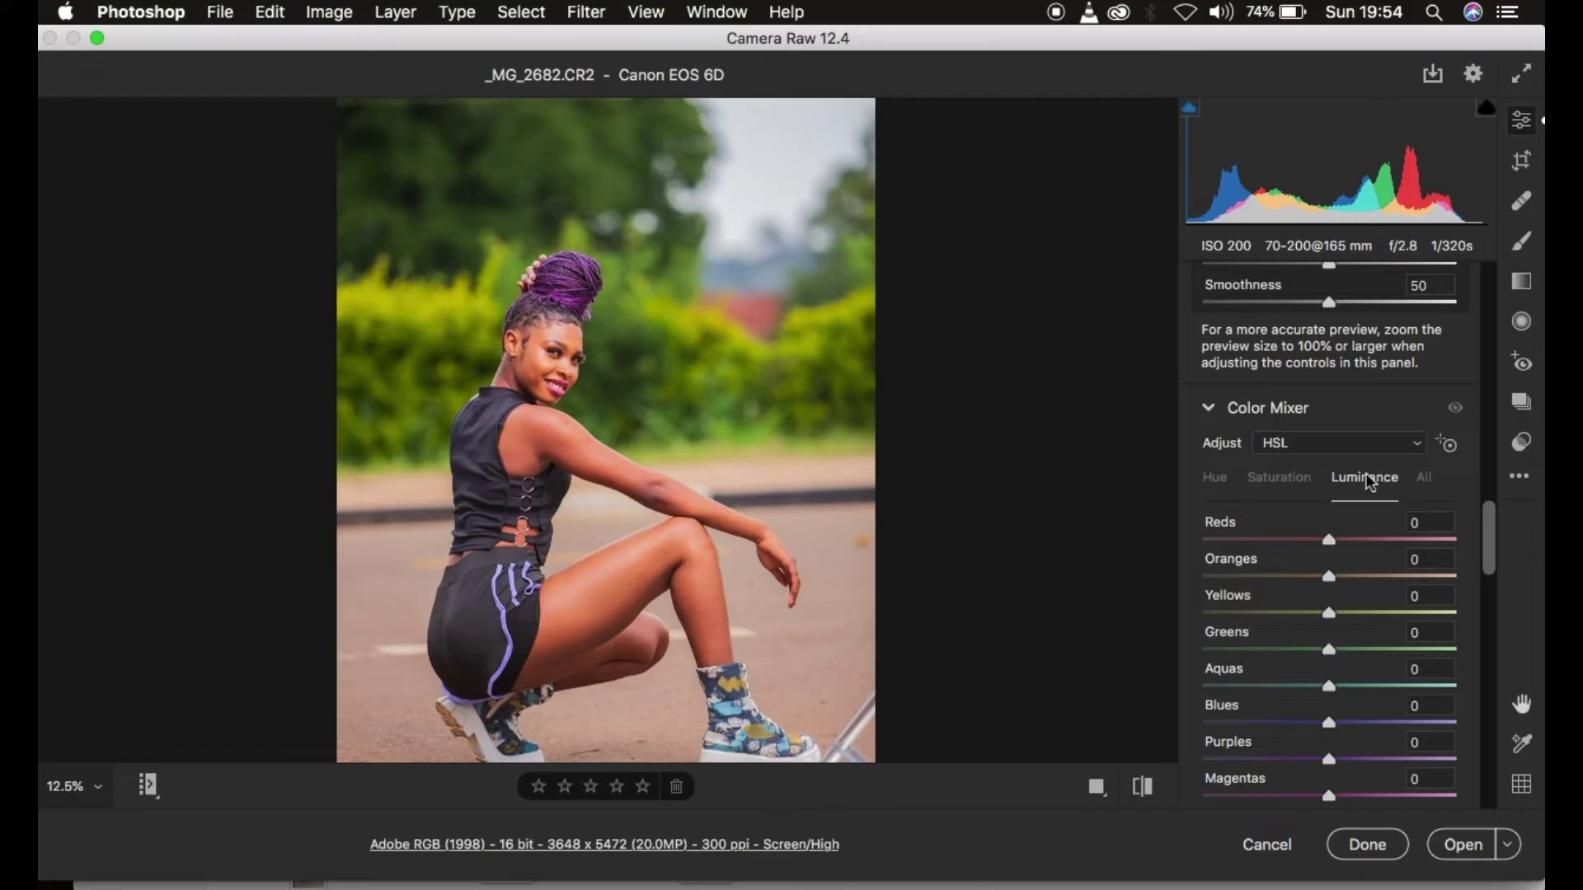
{"action": "left_click", "coordinate": [1289, 655]}
{"action": "left_click_drag", "start_coordinate": [1289, 655], "coordinate": [1201, 657]}
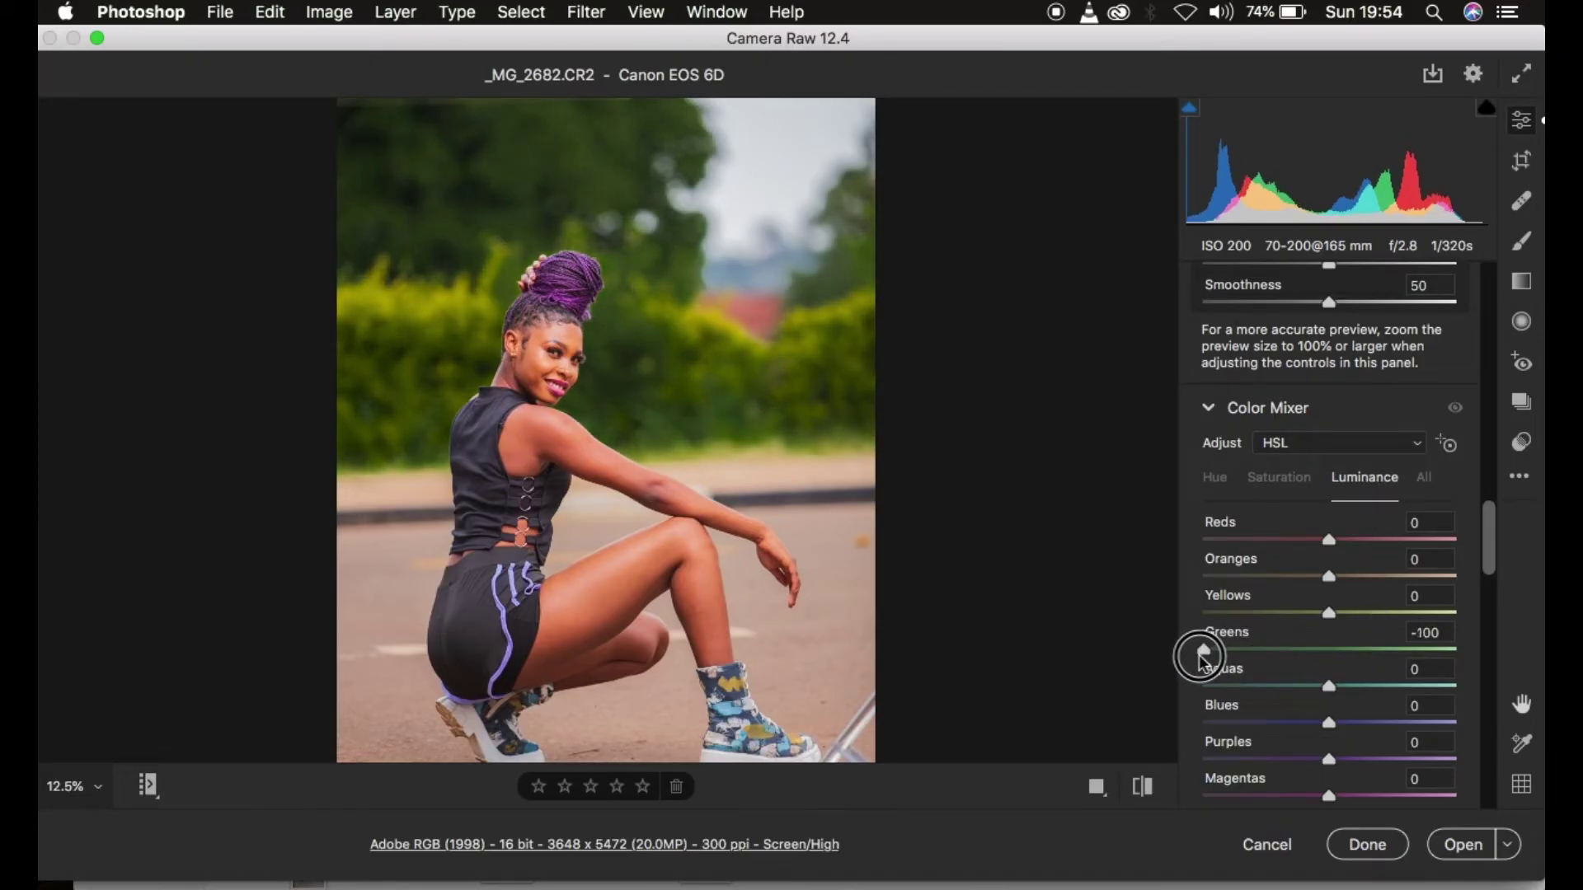
{"action": "left_click_drag", "start_coordinate": [1341, 656], "coordinate": [1472, 660]}
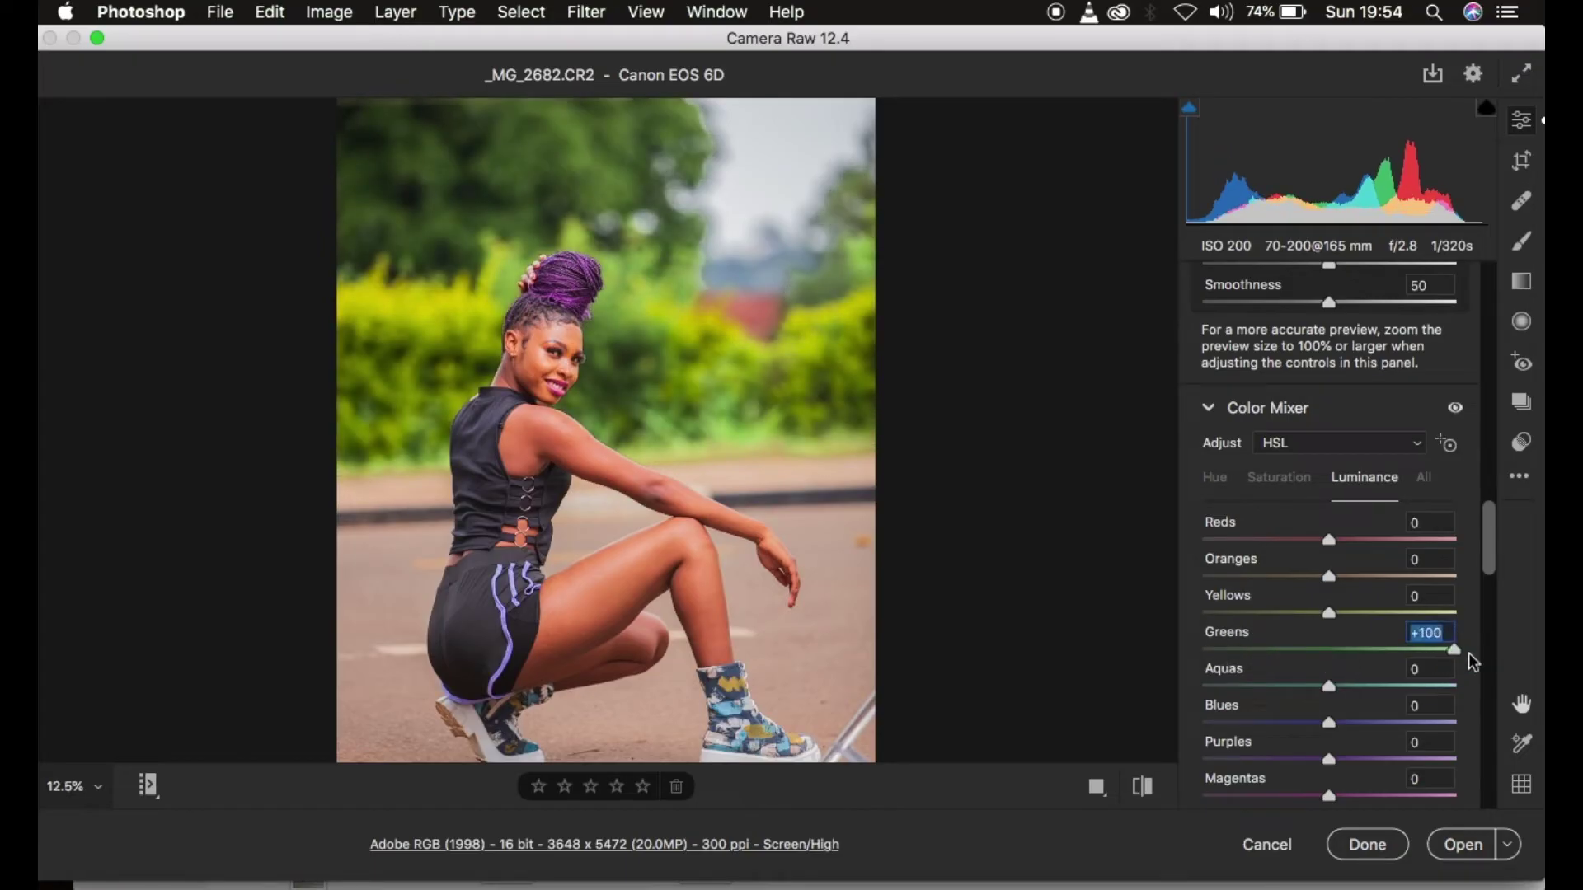
{"action": "double_click", "coordinate": [1458, 655]}
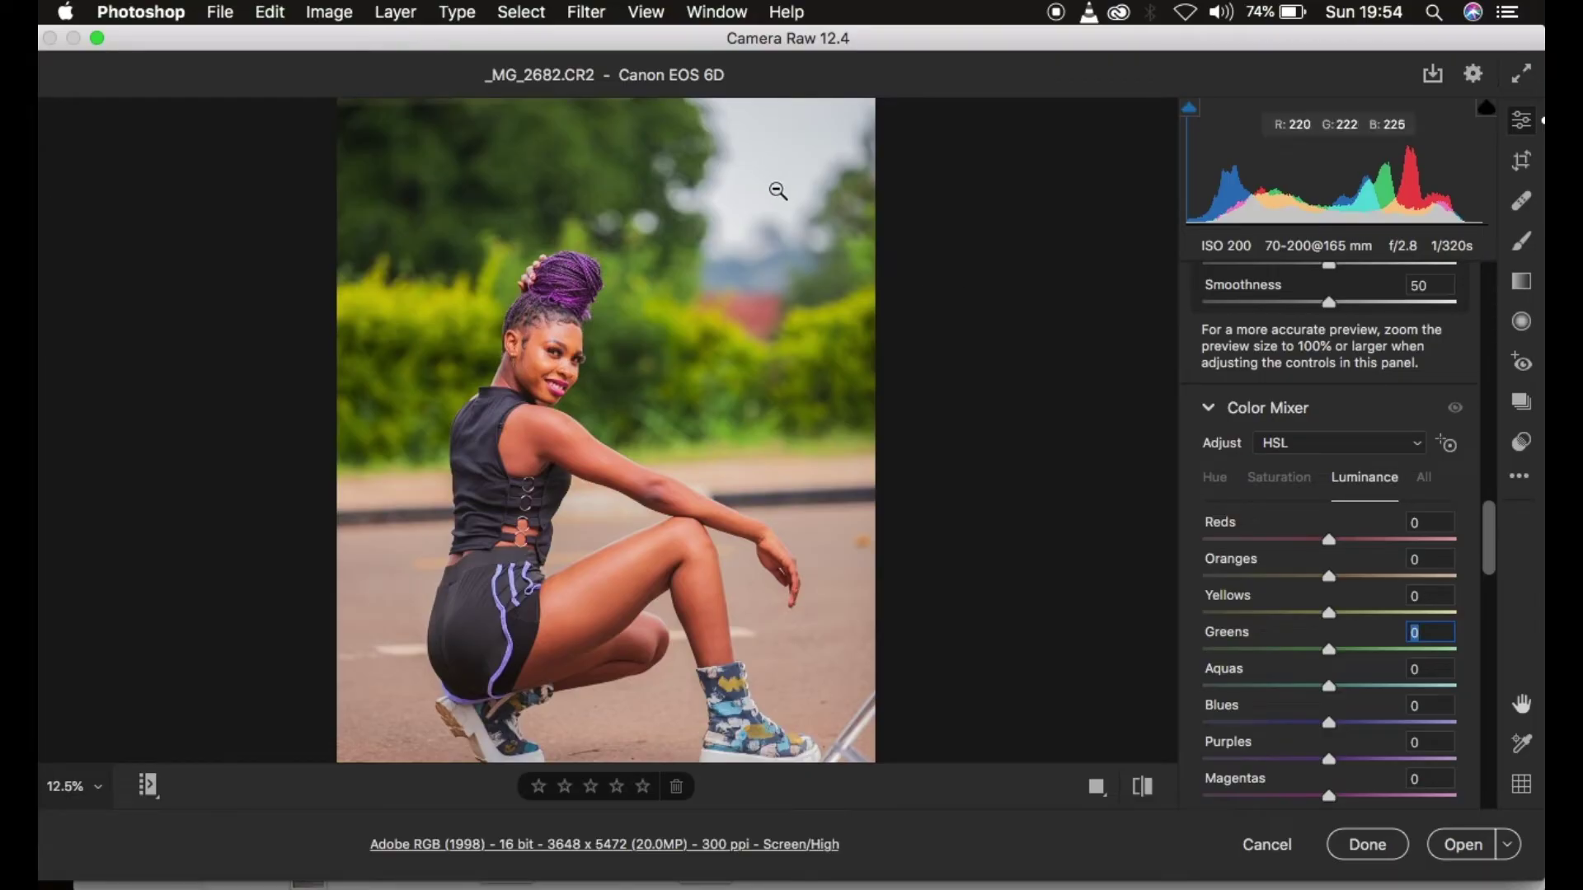
- Set the Color Mixer luminance of the Blues to -37 and of the Oranges to -15
{"action": "left_click_drag", "start_coordinate": [1328, 723], "coordinate": [1283, 727]}
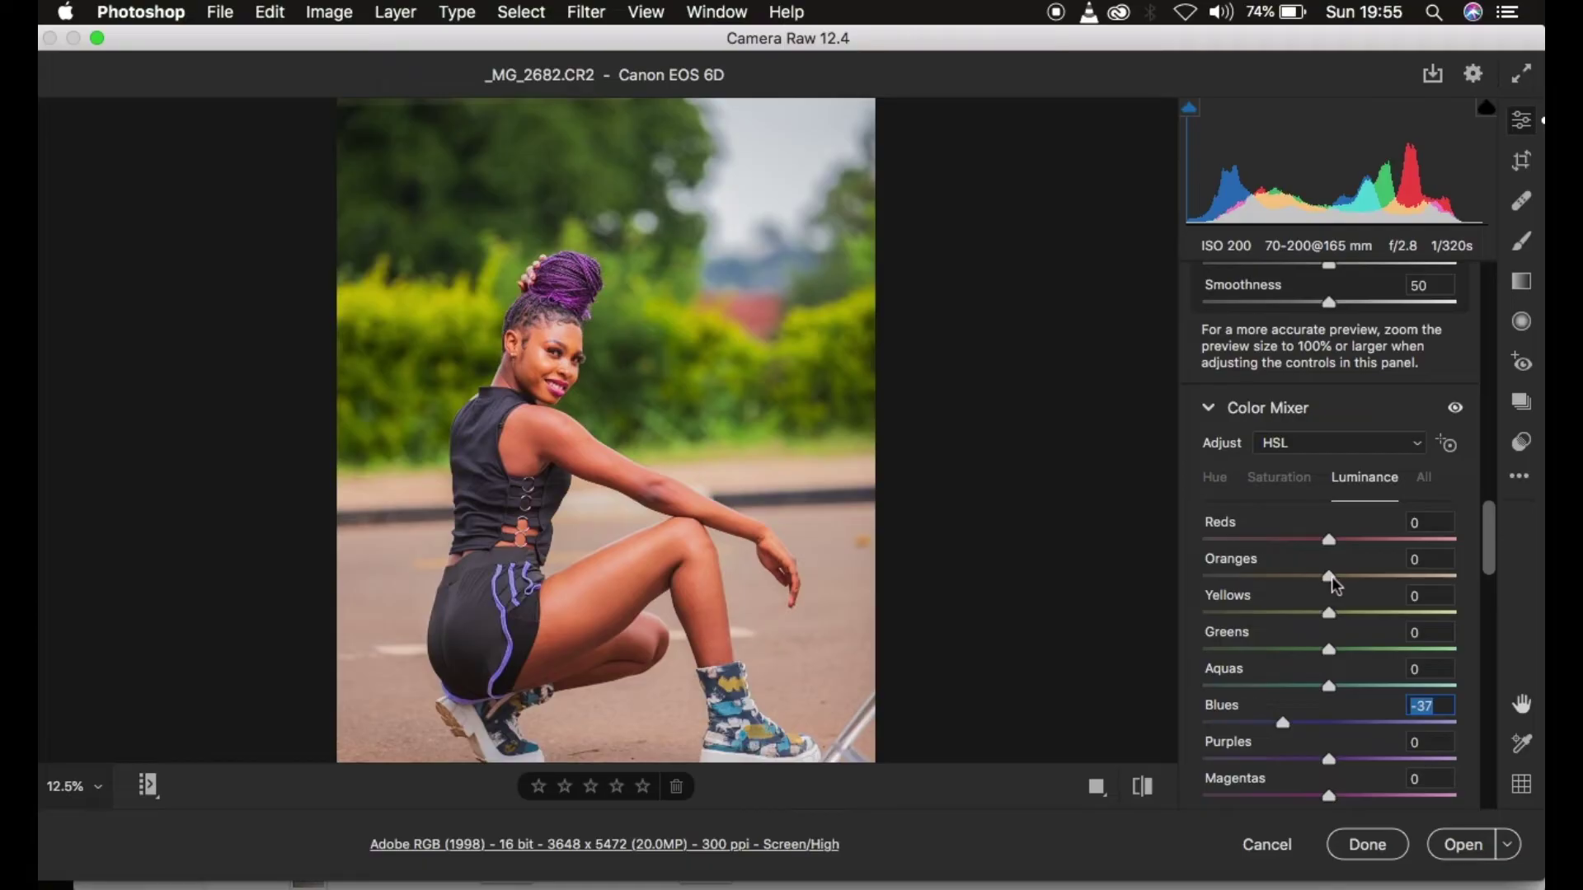
{"action": "left_click_drag", "start_coordinate": [1332, 584], "coordinate": [1312, 583]}
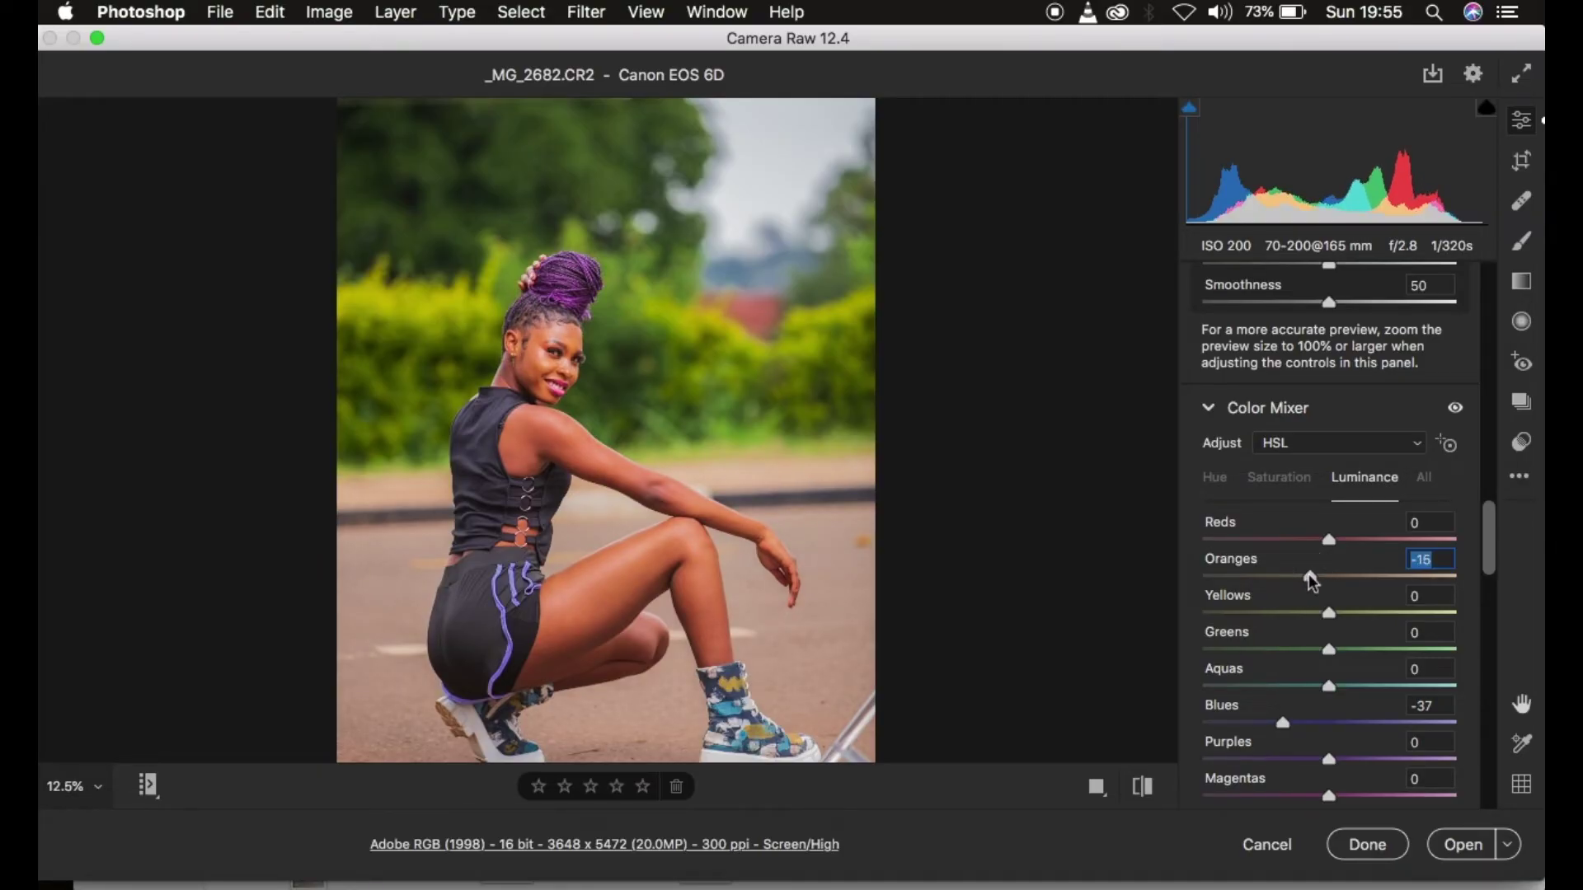
- Inspect the skin tones up close and set the hue of the Reds to +19, Oranges to +3 and Greens to +56
{"action": "left_click", "coordinate": [1219, 480]}
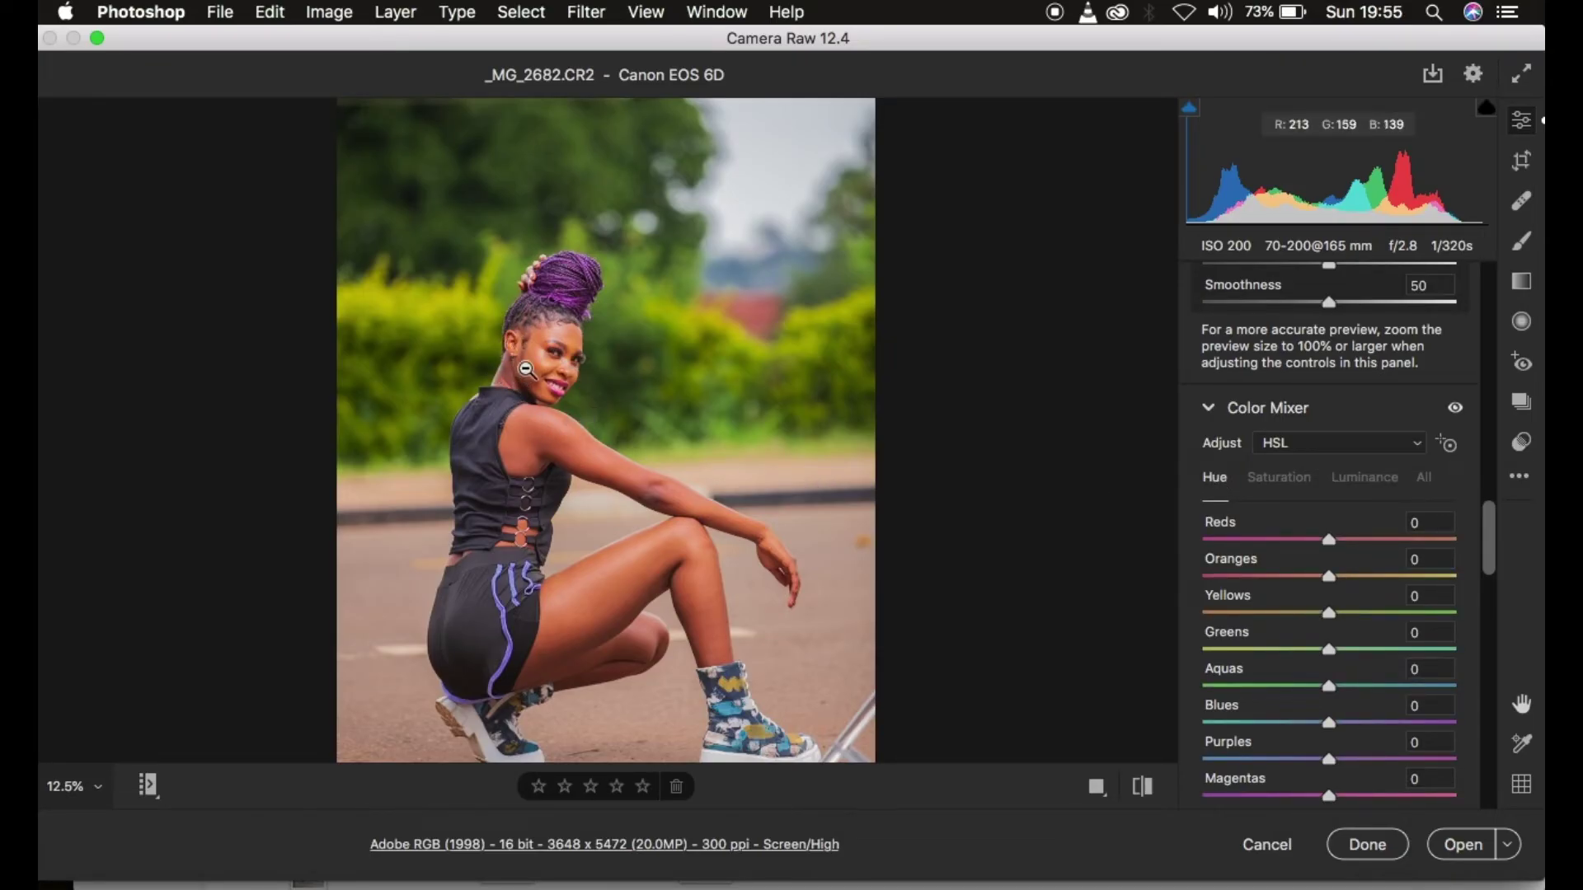
{"action": "left_click", "coordinate": [565, 448]}
{"action": "left_click", "coordinate": [566, 447]}
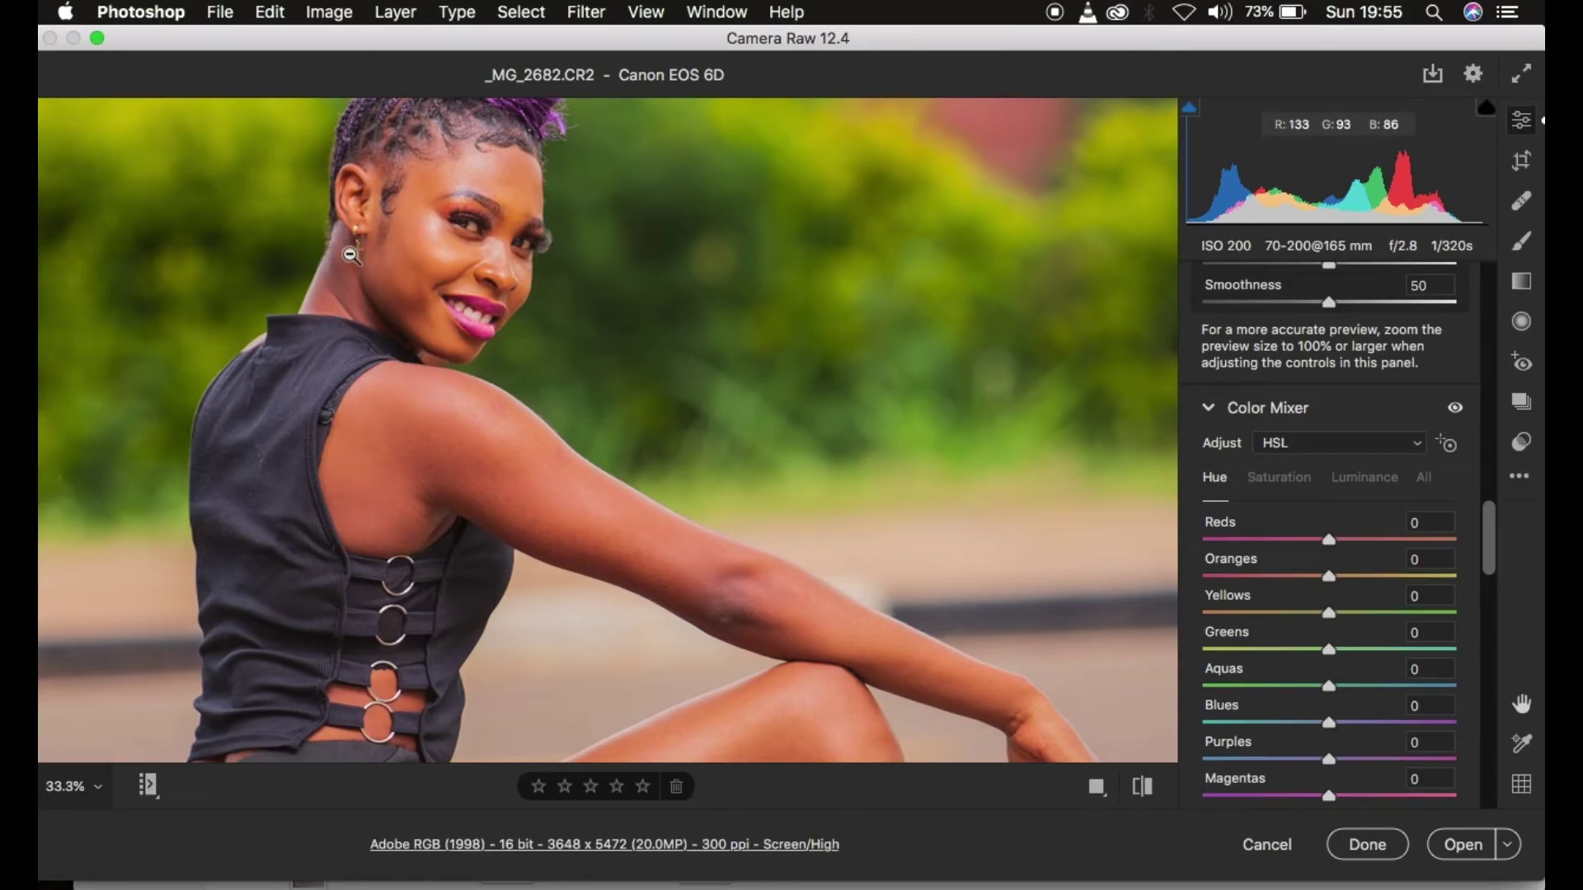
{"action": "left_click", "coordinate": [593, 408], "text": "alt"}
{"action": "left_click", "coordinate": [595, 404], "text": "alt"}
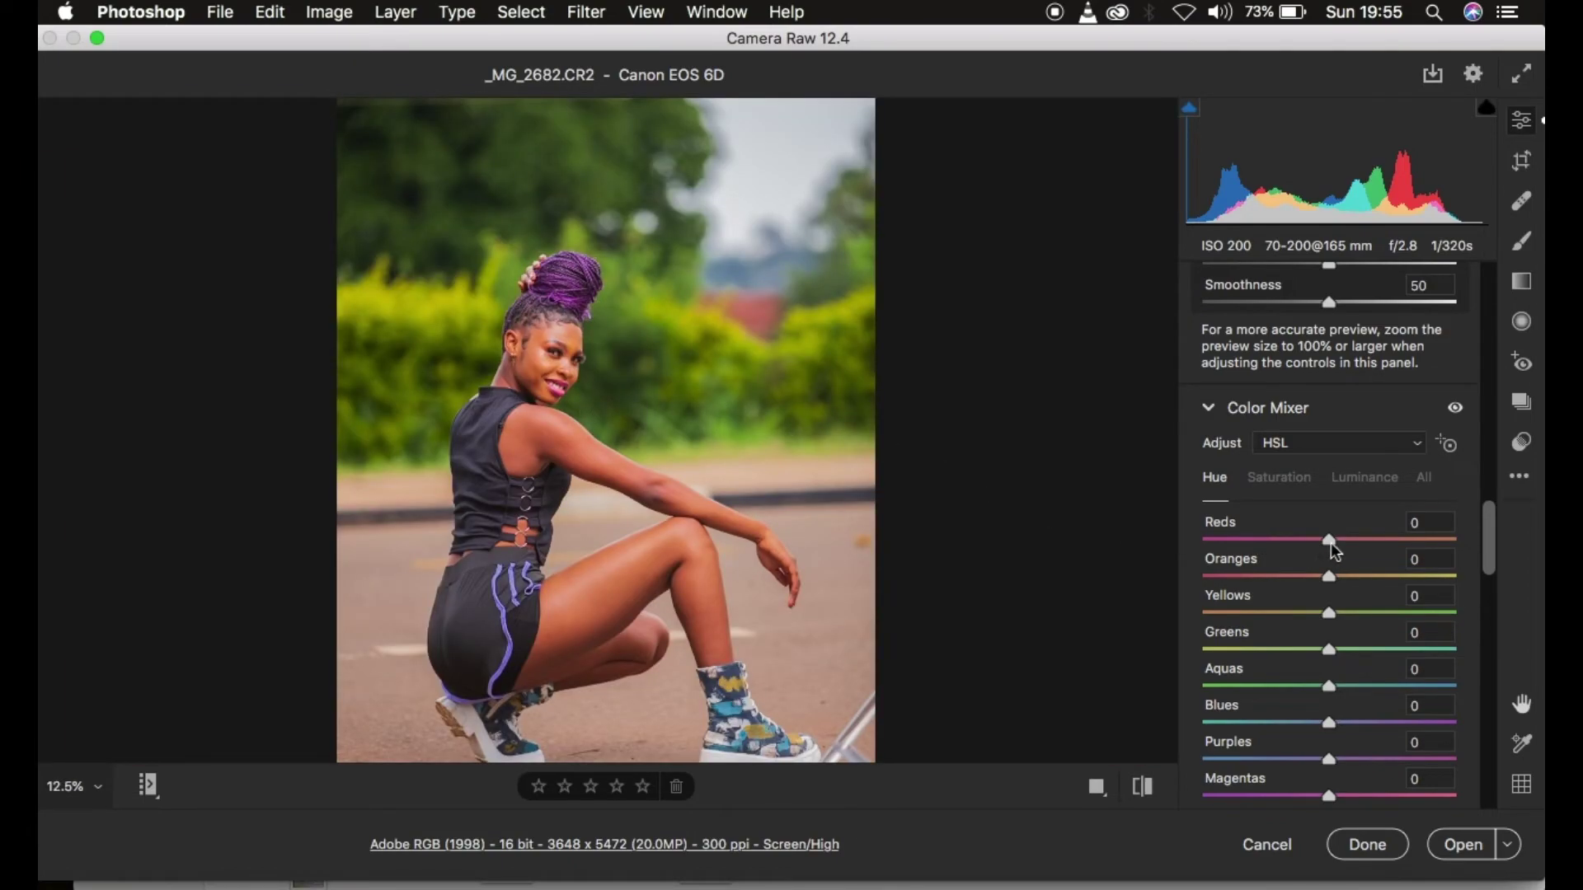
{"action": "left_click_drag", "start_coordinate": [1333, 545], "coordinate": [1362, 554]}
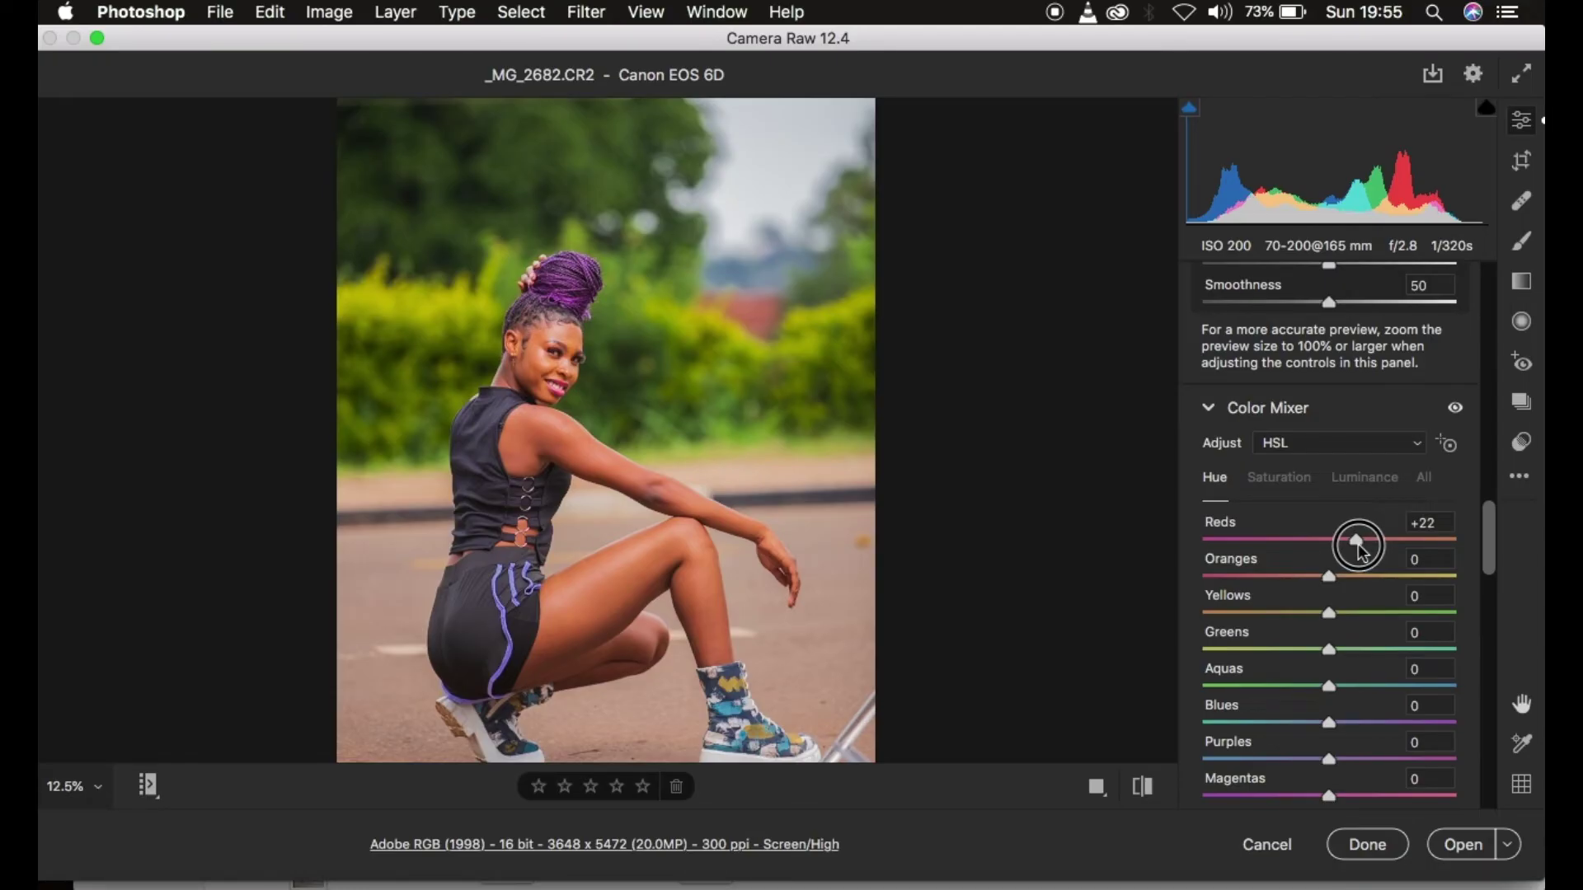
{"action": "left_click_drag", "start_coordinate": [1361, 553], "coordinate": [1355, 548]}
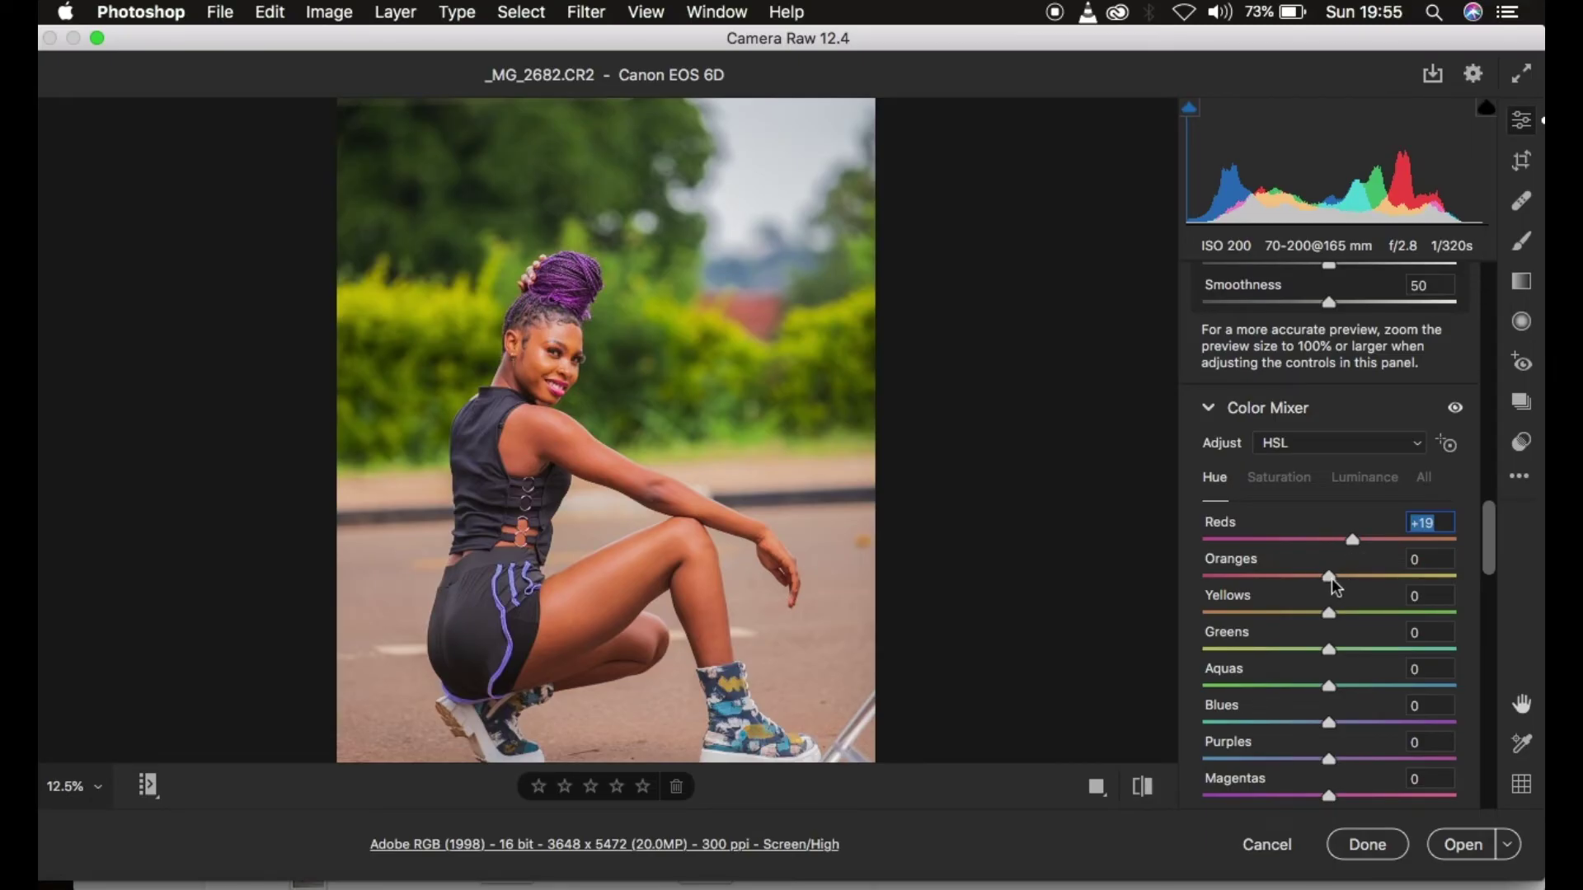
{"action": "left_click_drag", "start_coordinate": [1331, 576], "coordinate": [1335, 581]}
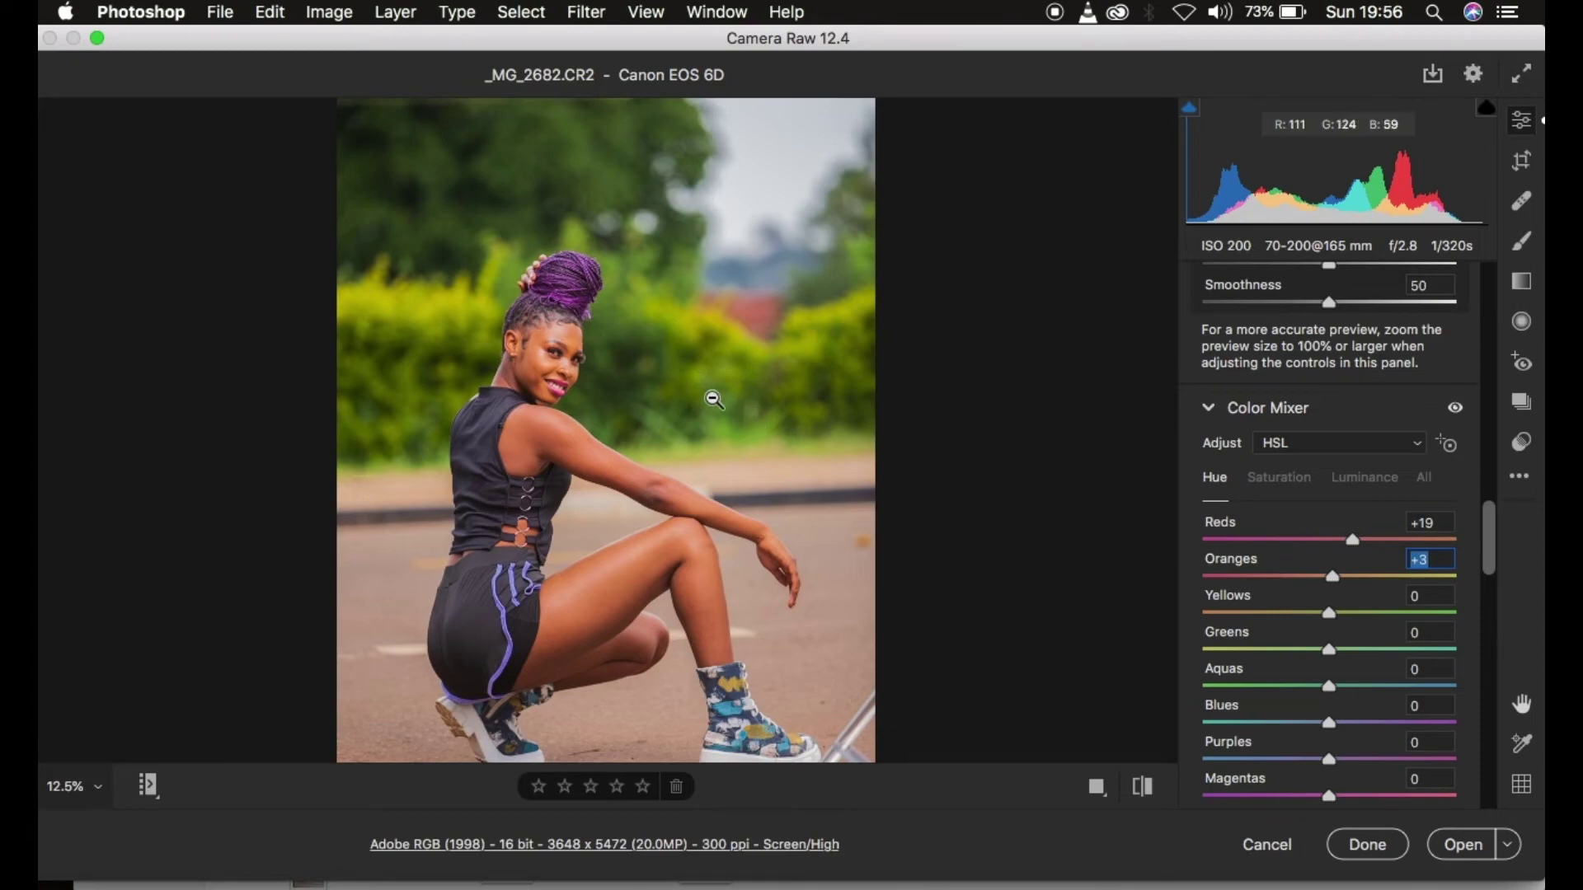
{"action": "left_click_drag", "start_coordinate": [1333, 651], "coordinate": [1406, 668]}
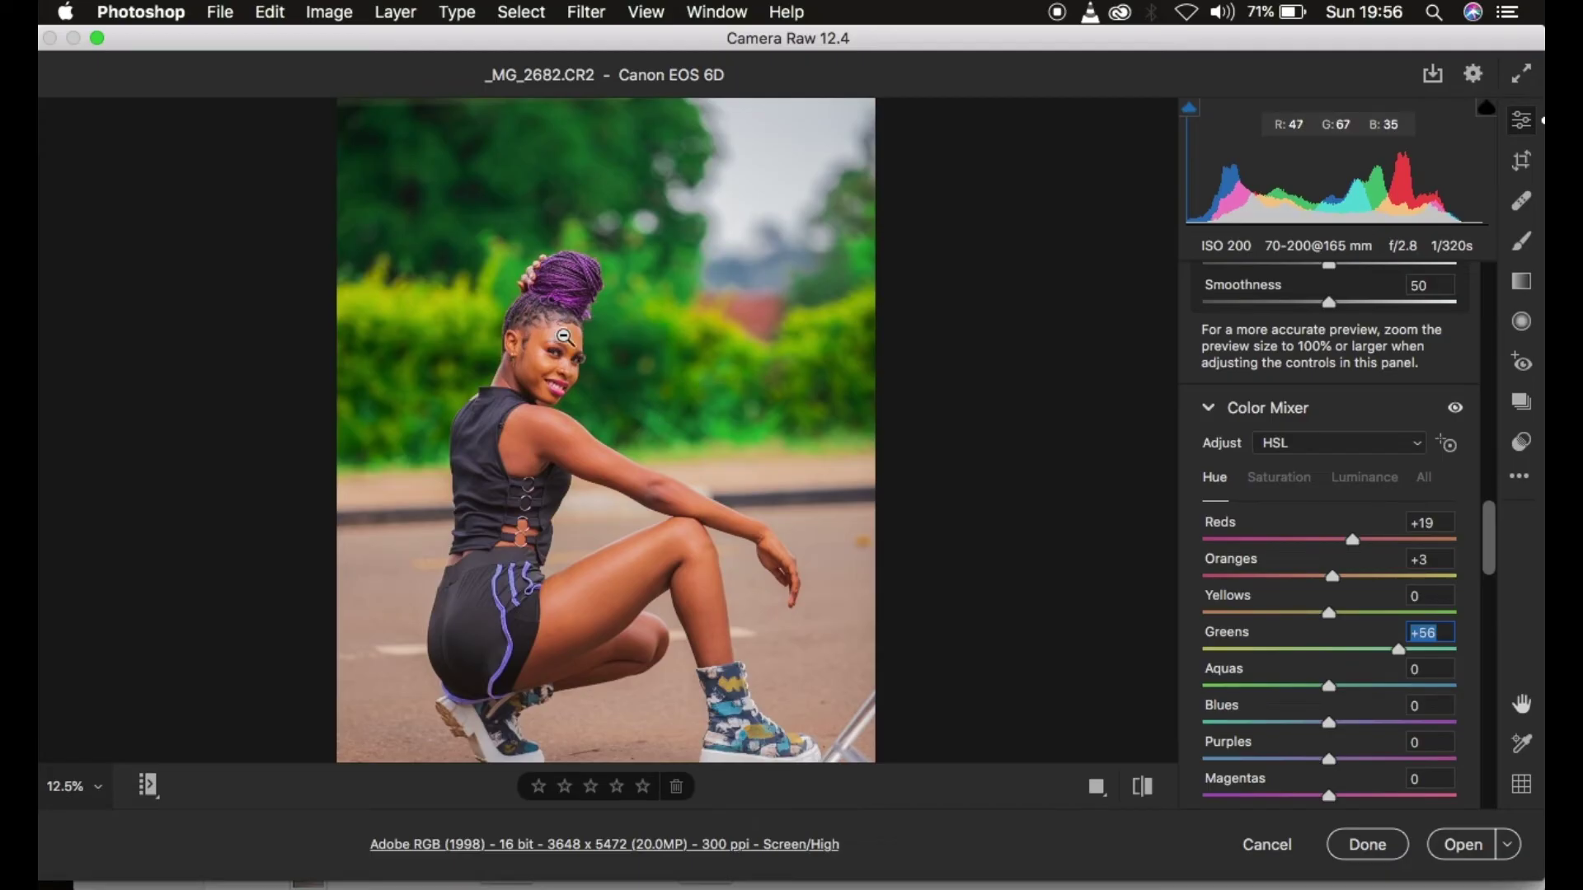
- Set the Color Mixer saturation of the Greens to -17 and of the Yellows to -9
{"action": "left_click", "coordinate": [1290, 484]}
{"action": "left_click", "coordinate": [1306, 653]}
{"action": "mouse_move", "coordinate": [1309, 659]}
{"action": "left_mouse_down"}
{"action": "mouse_move", "coordinate": [1282, 662]}
{"action": "mouse_move", "coordinate": [1309, 656]}
{"action": "left_mouse_up"}
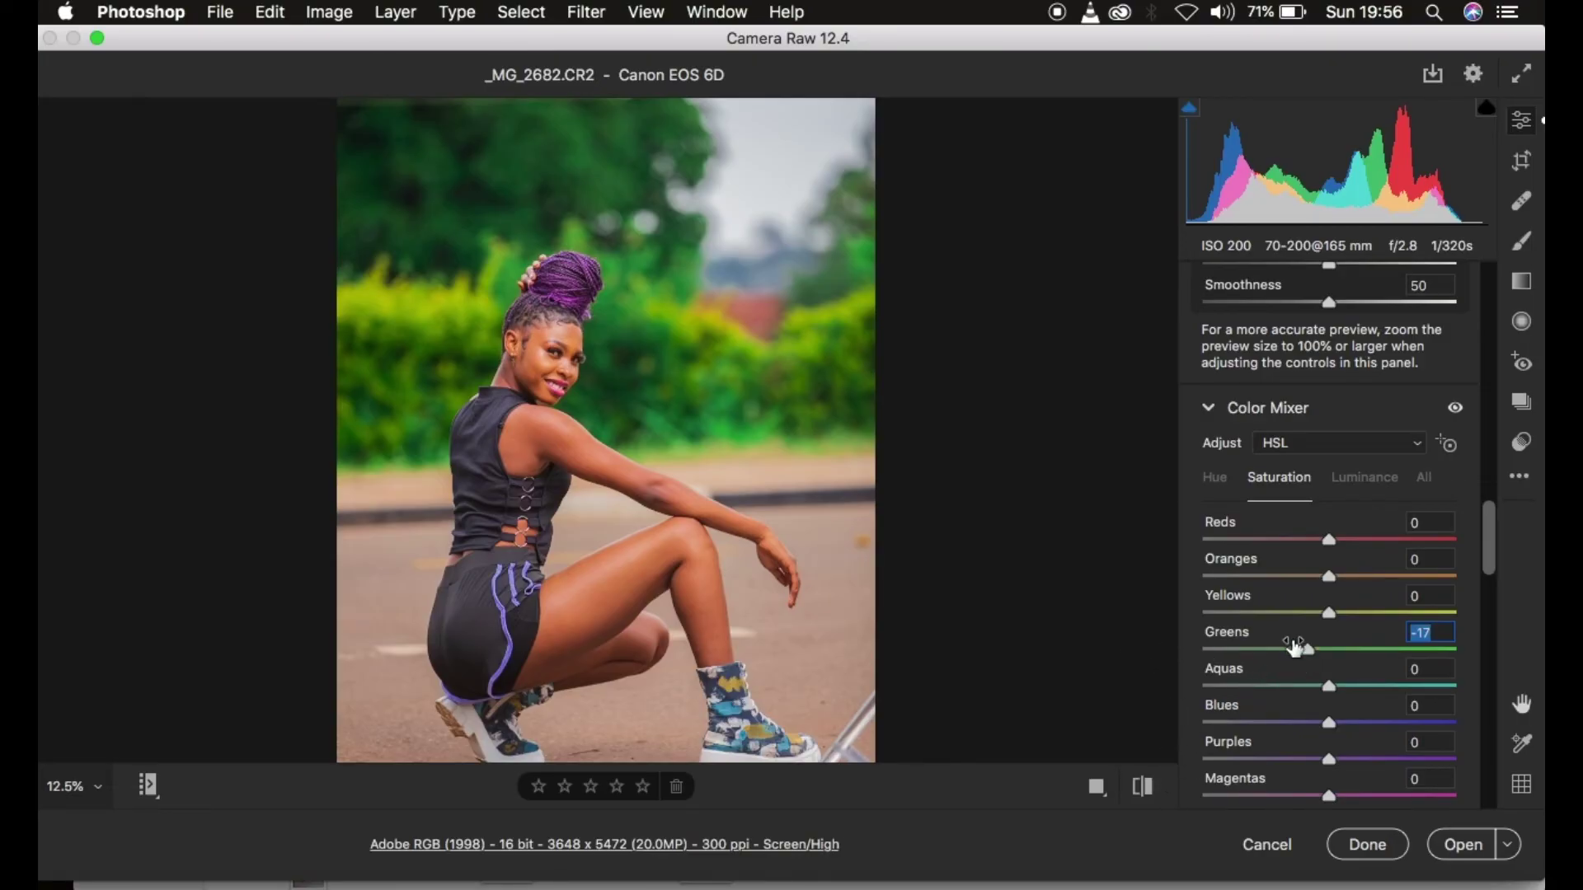
{"action": "left_click_drag", "start_coordinate": [1319, 622], "coordinate": [1317, 615]}
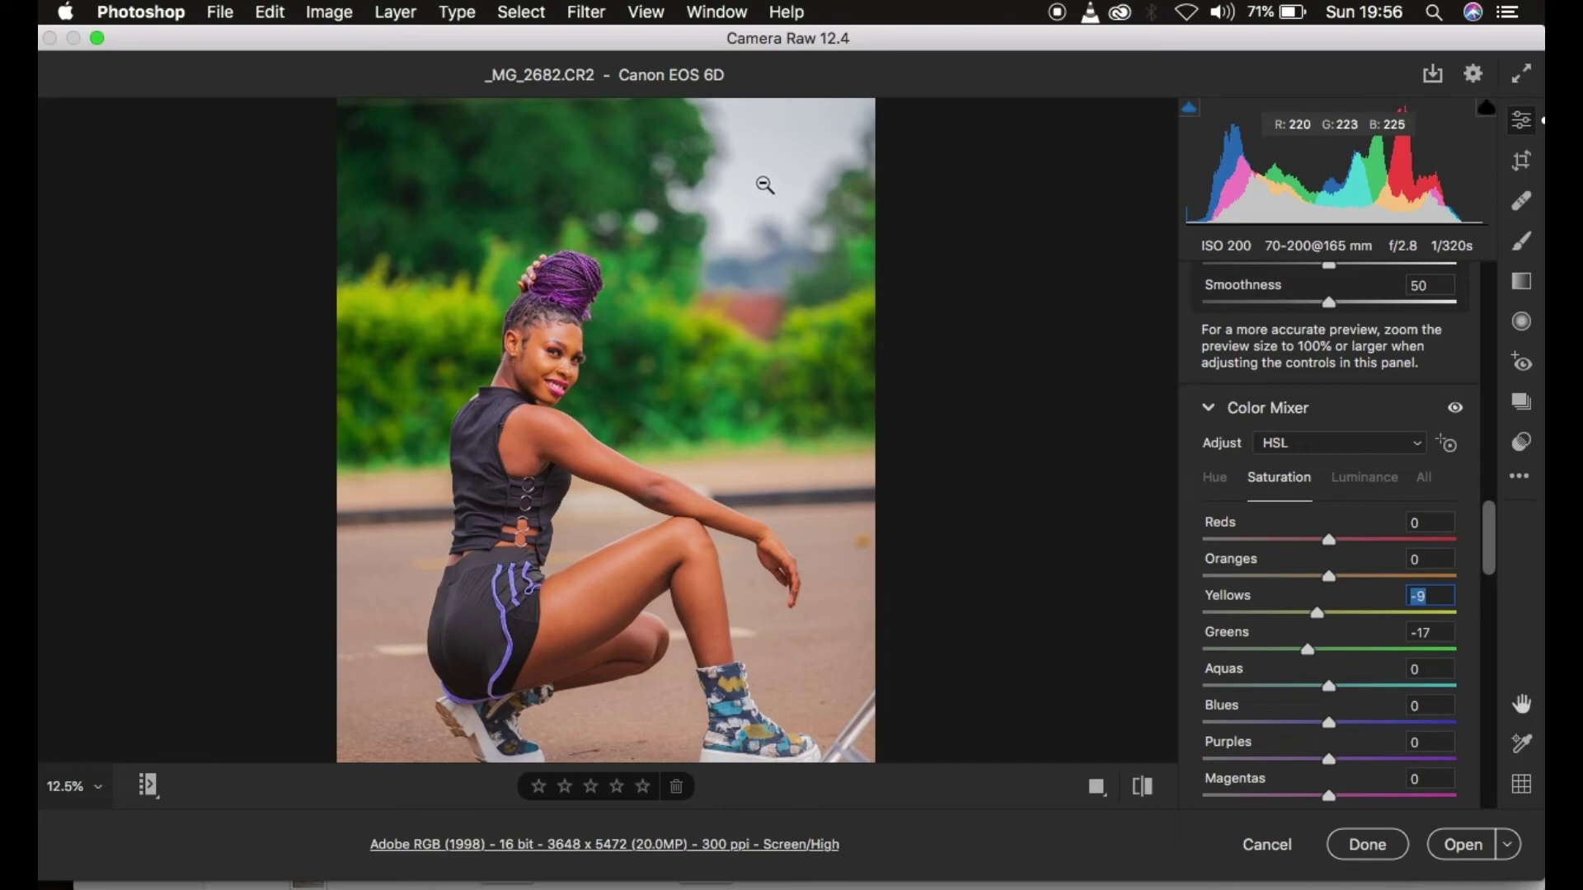
- Set the Color Mixer saturation of the Blues to +48 and compare the portrait with its unedited version
{"action": "left_click_drag", "start_coordinate": [1348, 724], "coordinate": [1389, 726]}
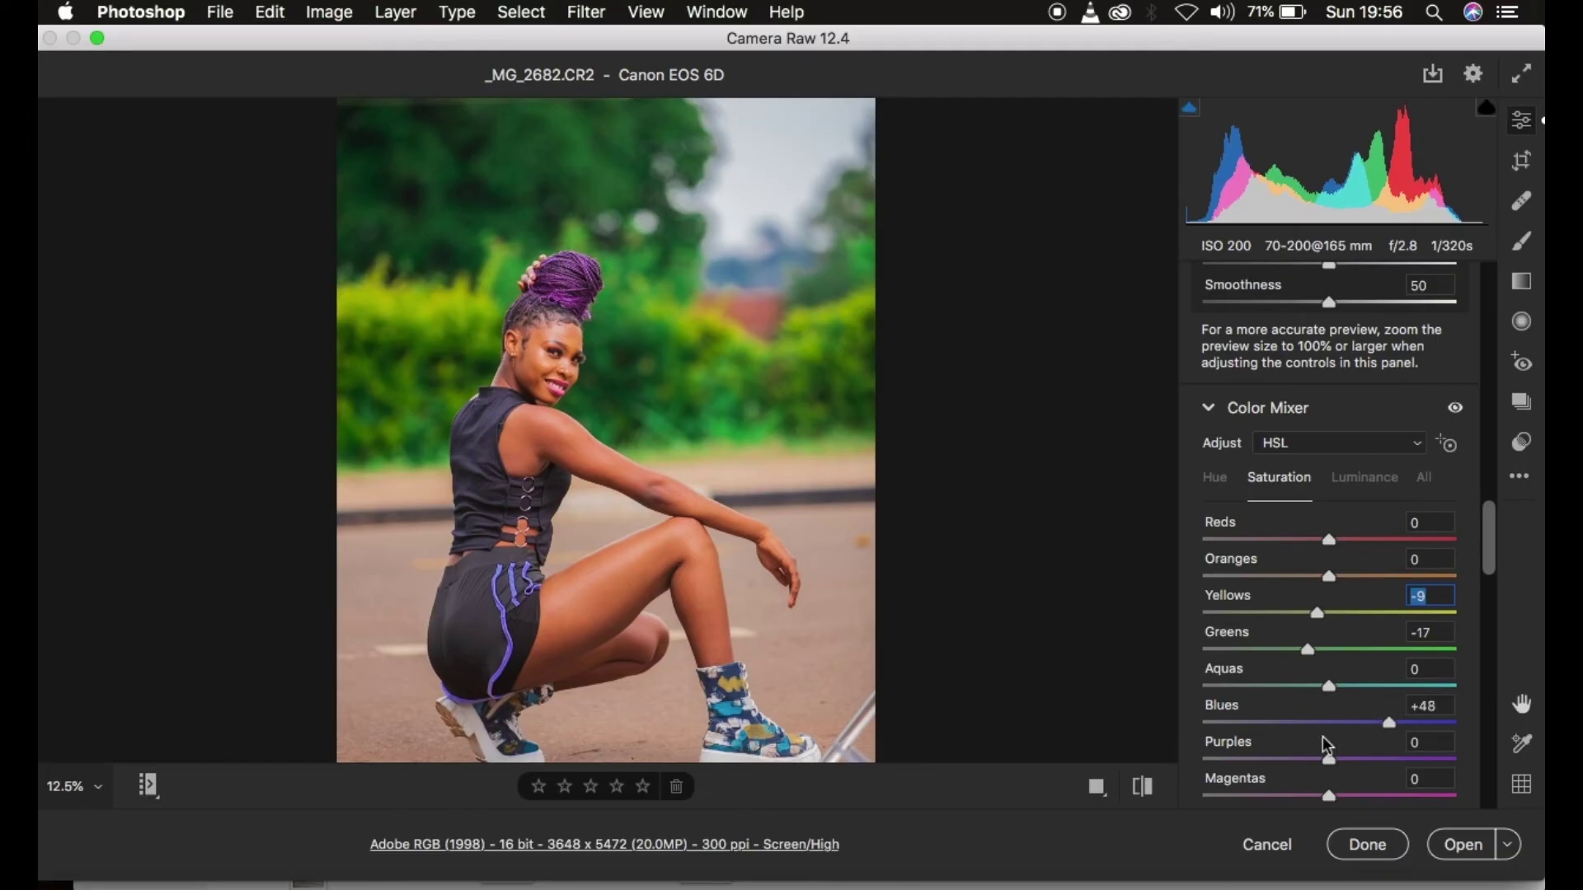
{"action": "key", "text": "super+minus"}
{"action": "key", "text": "super+plus"}
{"action": "left_click", "coordinate": [1142, 786]}
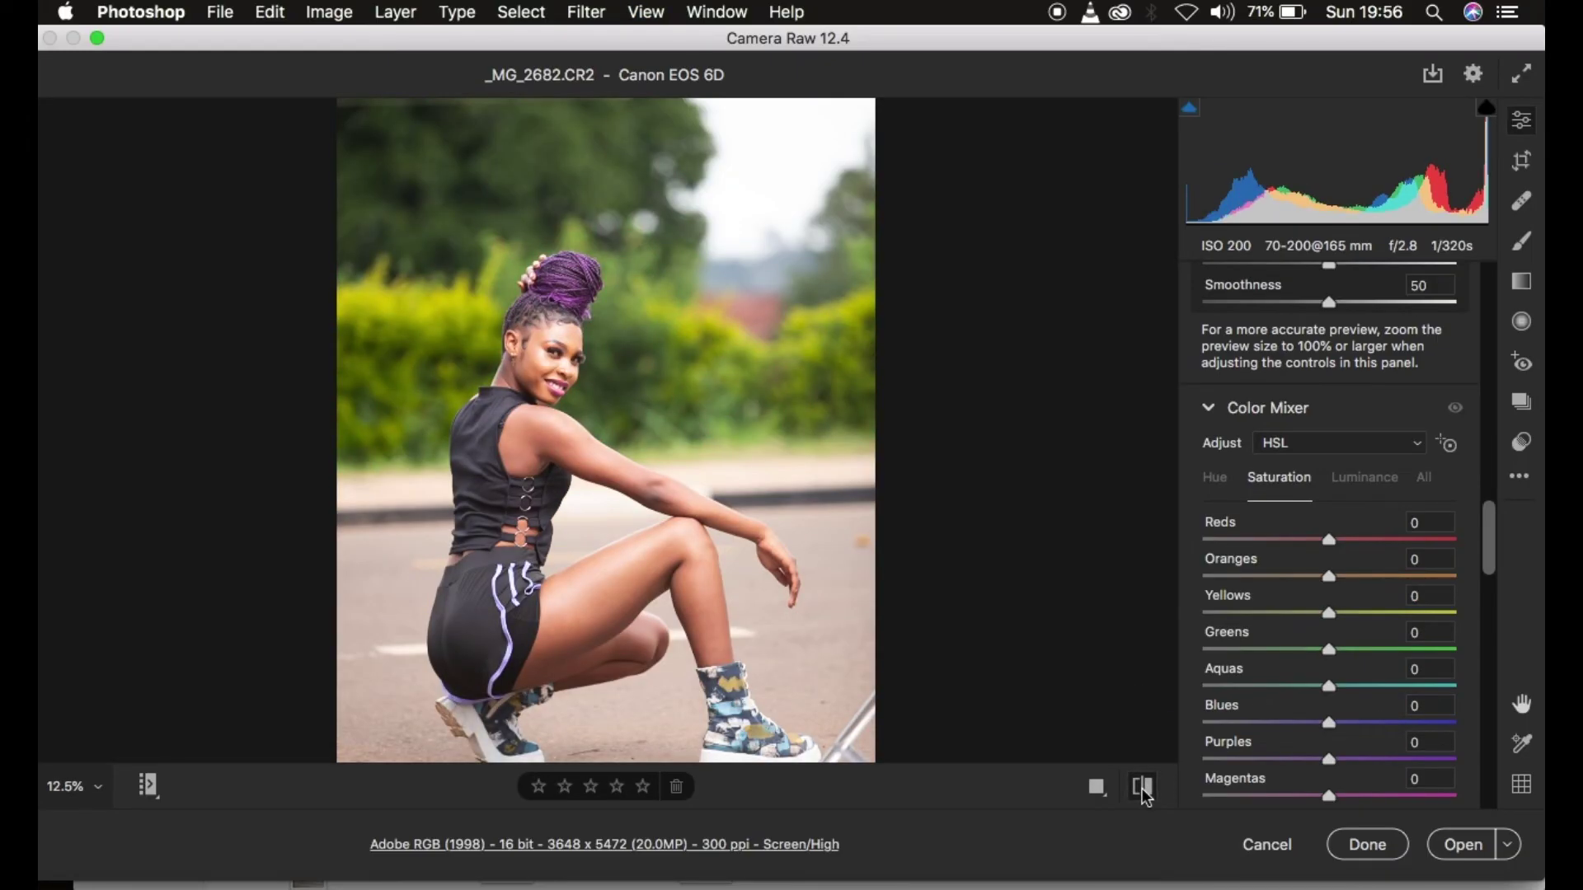
{"action": "left_click", "coordinate": [1142, 786]}
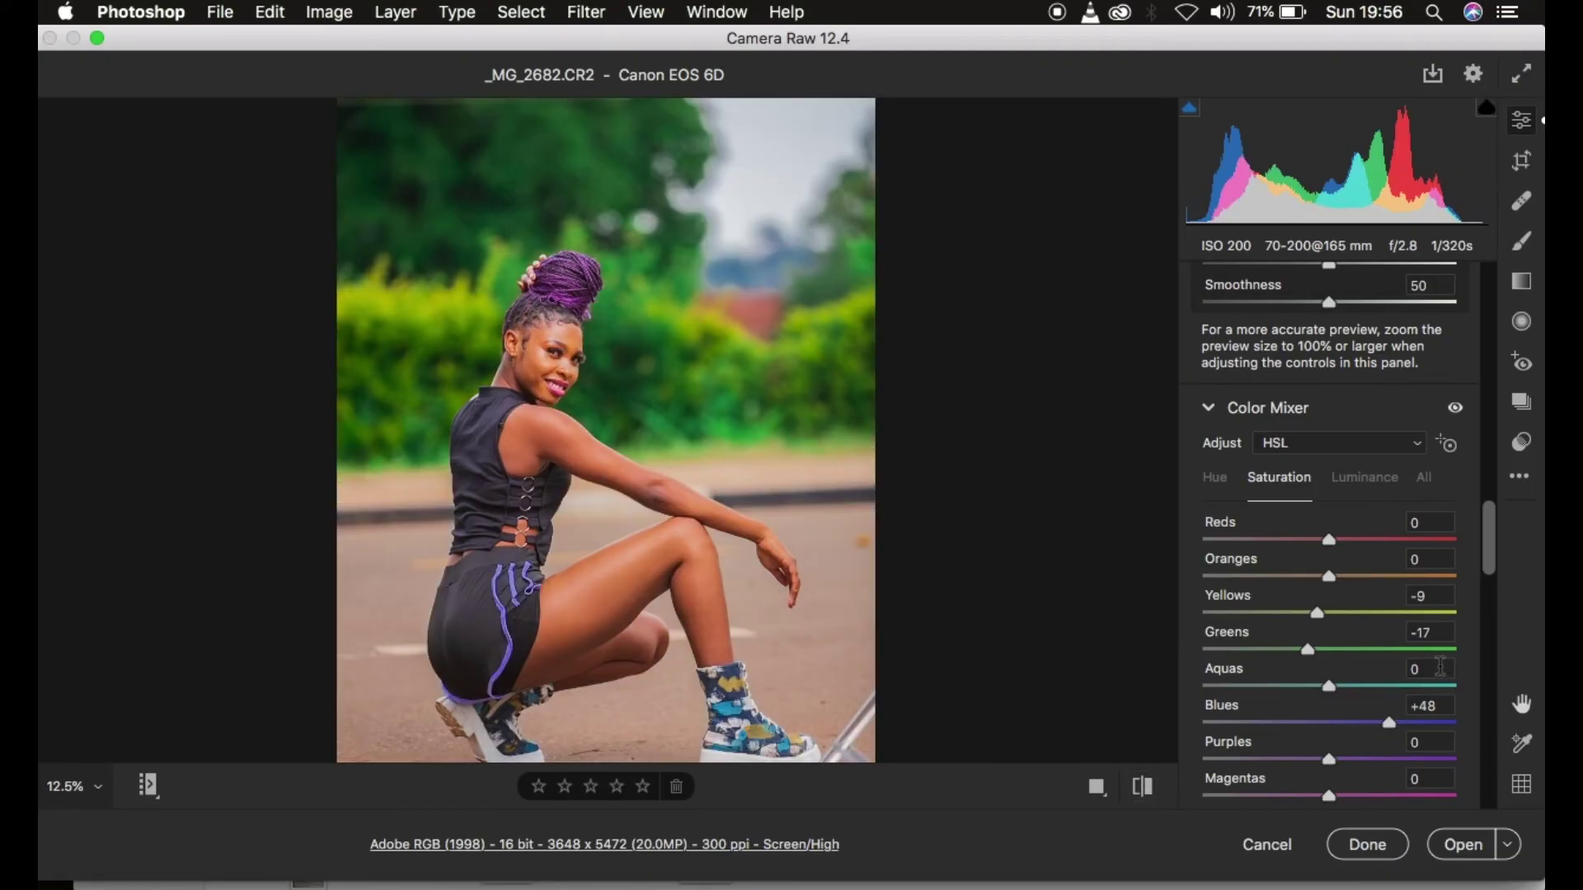
- Set the Blue Primary saturation in the Calibration settings to +24
{"action": "scroll", "coordinate": [1440, 666], "scroll_direction": "down", "scroll_amount": 20}
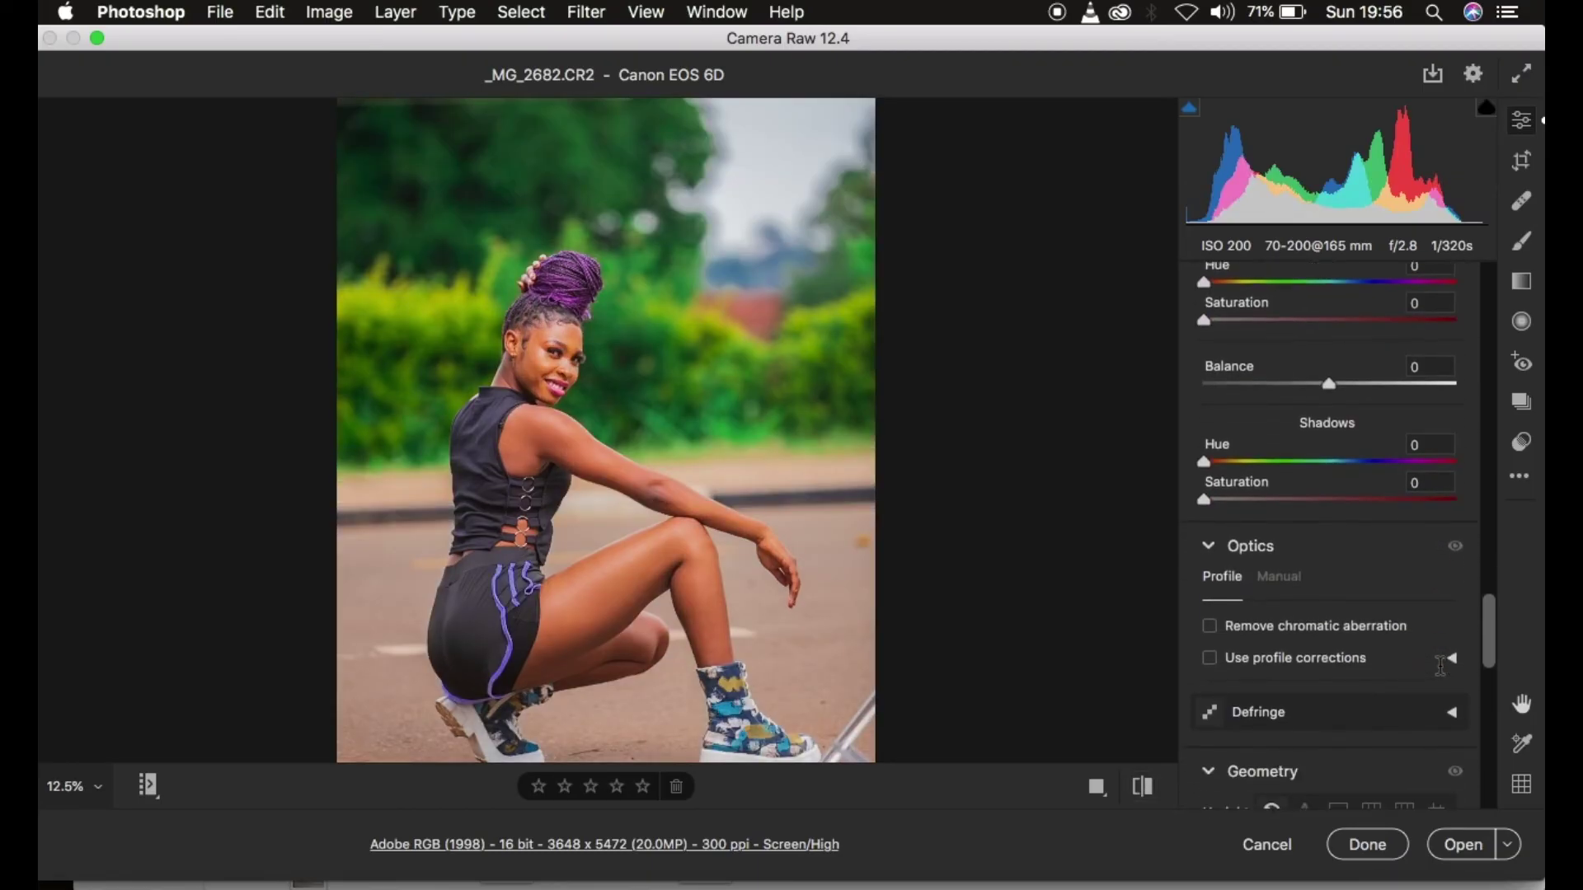
{"action": "scroll", "coordinate": [1440, 666], "scroll_direction": "down", "scroll_amount": 5}
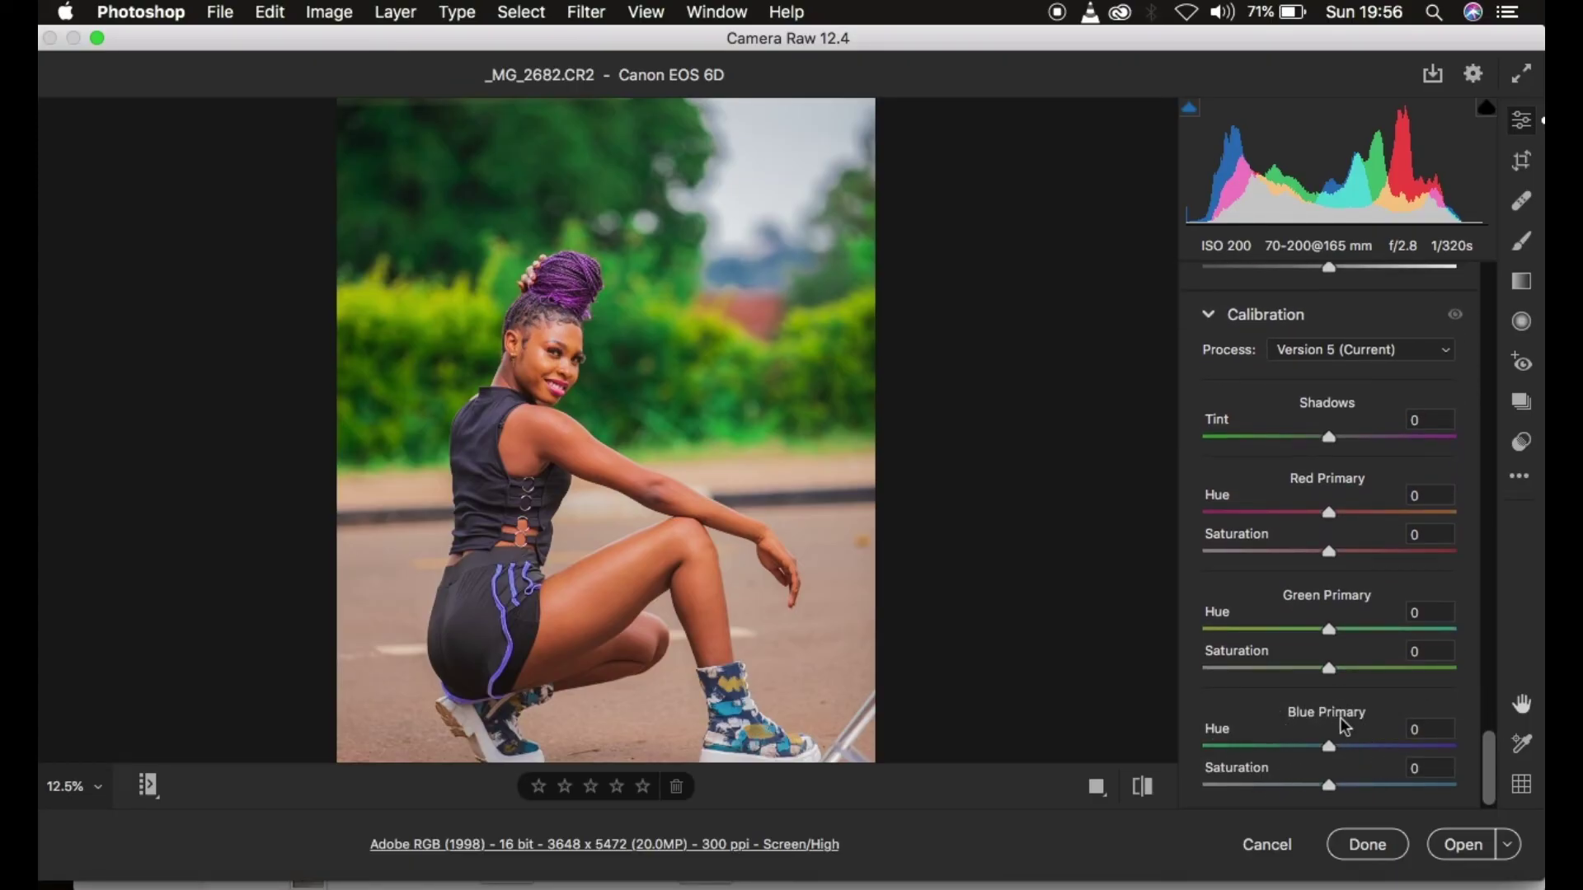
{"action": "left_click_drag", "start_coordinate": [1333, 790], "coordinate": [1387, 793]}
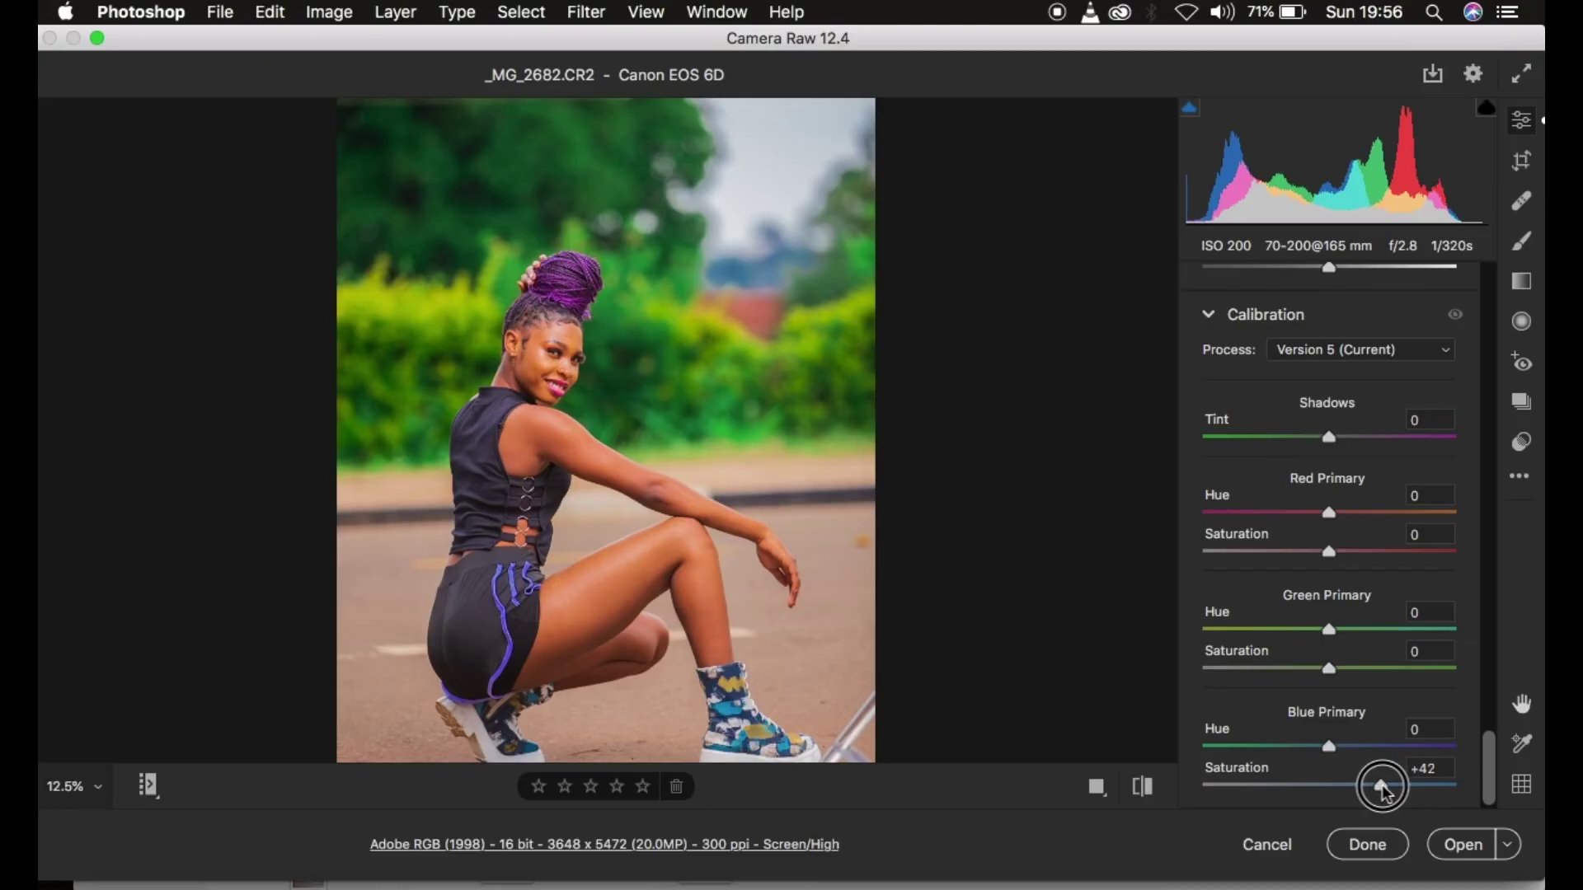
{"action": "left_click_drag", "start_coordinate": [1456, 790], "coordinate": [1358, 793]}
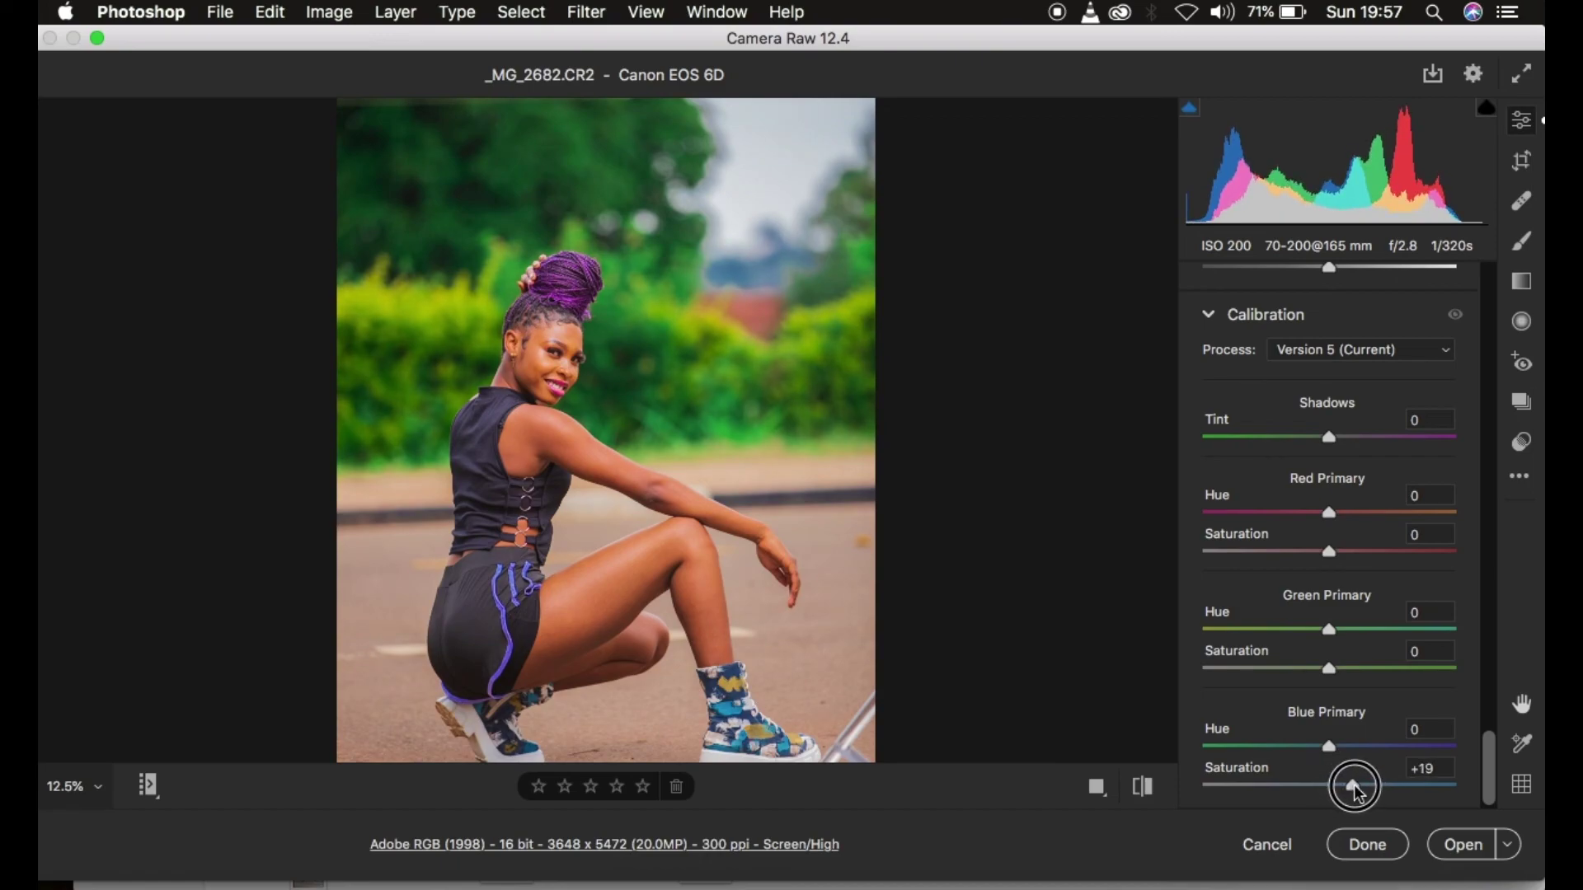
{"action": "left_click_drag", "start_coordinate": [1356, 787], "coordinate": [1356, 789]}
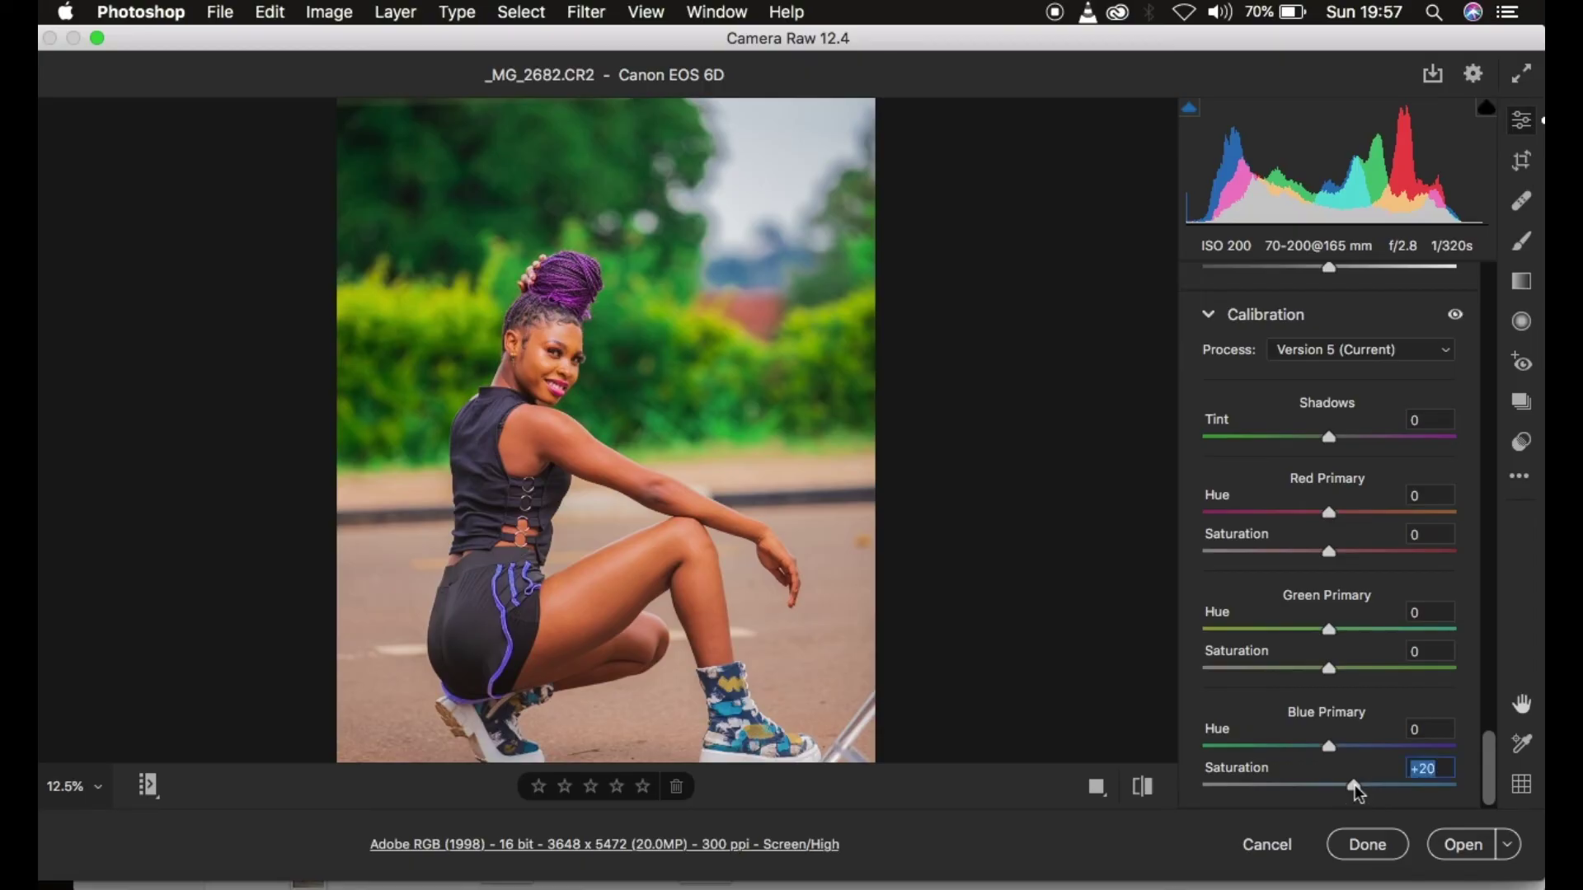
{"action": "left_click", "coordinate": [1356, 787]}
{"action": "left_click_drag", "start_coordinate": [1356, 788], "coordinate": [1360, 789]}
- Compare the graded portrait repeatedly with its original look, checking the sky, greenery and skin tones, and return to the edited version
{"action": "left_click", "coordinate": [1141, 787]}
{"action": "left_click", "coordinate": [1142, 787]}
{"action": "left_click", "coordinate": [1141, 787]}
{"action": "left_click", "coordinate": [1141, 788]}
{"action": "key", "text": "super+minus"}
{"action": "key", "text": "super+equal"}
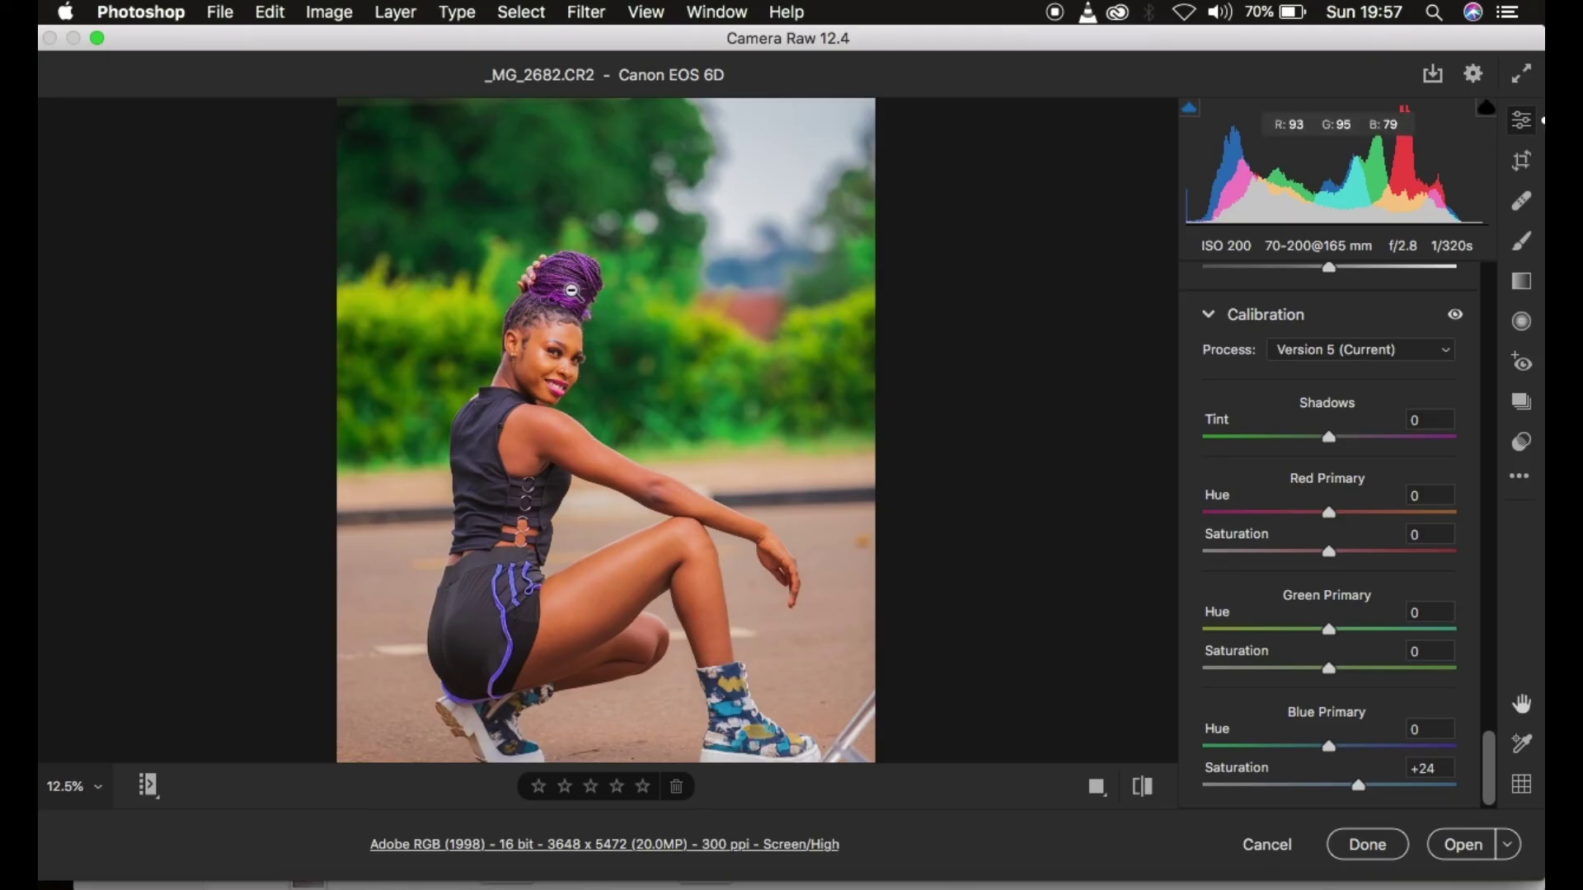
{"action": "left_click", "coordinate": [1142, 786]}
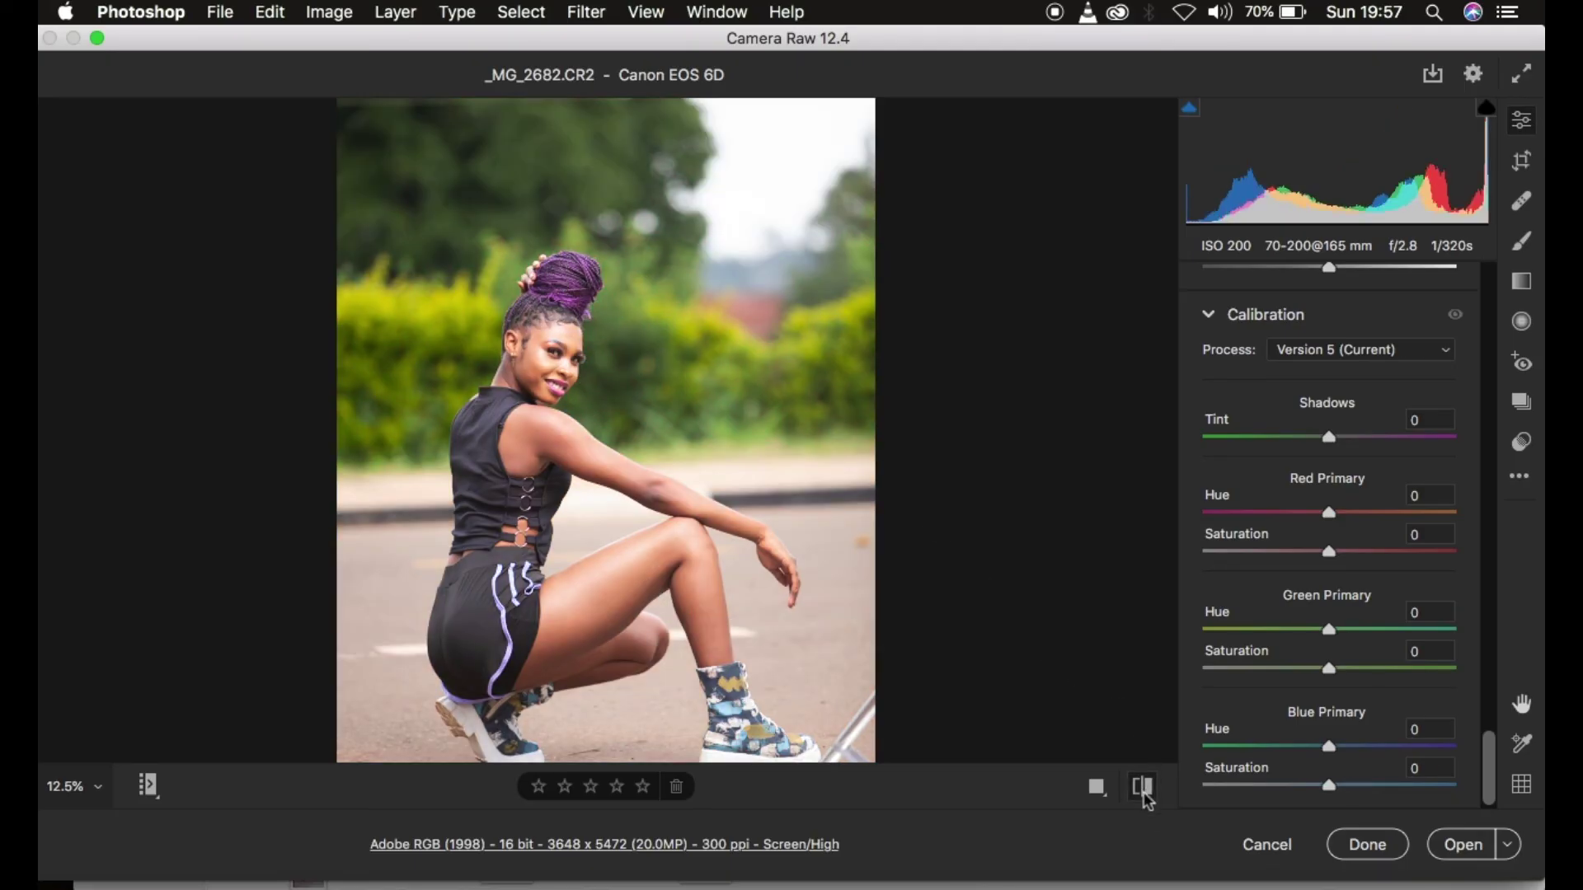
{"action": "left_click", "coordinate": [1145, 793]}
{"action": "left_click", "coordinate": [1145, 795]}
{"action": "left_click", "coordinate": [1145, 796]}
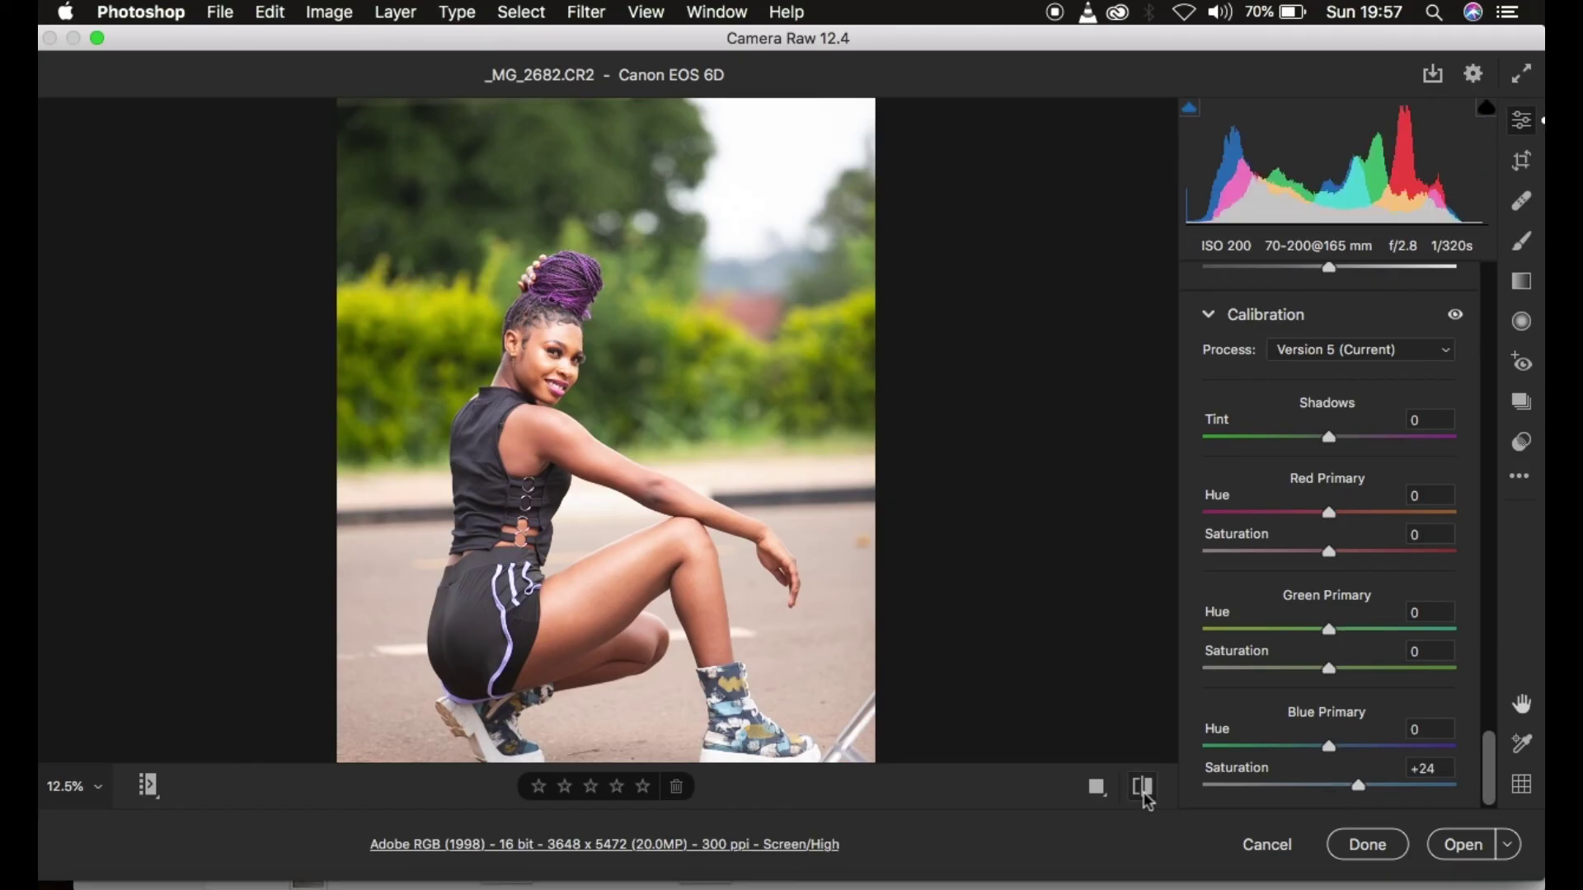
{"action": "left_click", "coordinate": [1145, 795]}
{"action": "left_click", "coordinate": [1145, 796]}
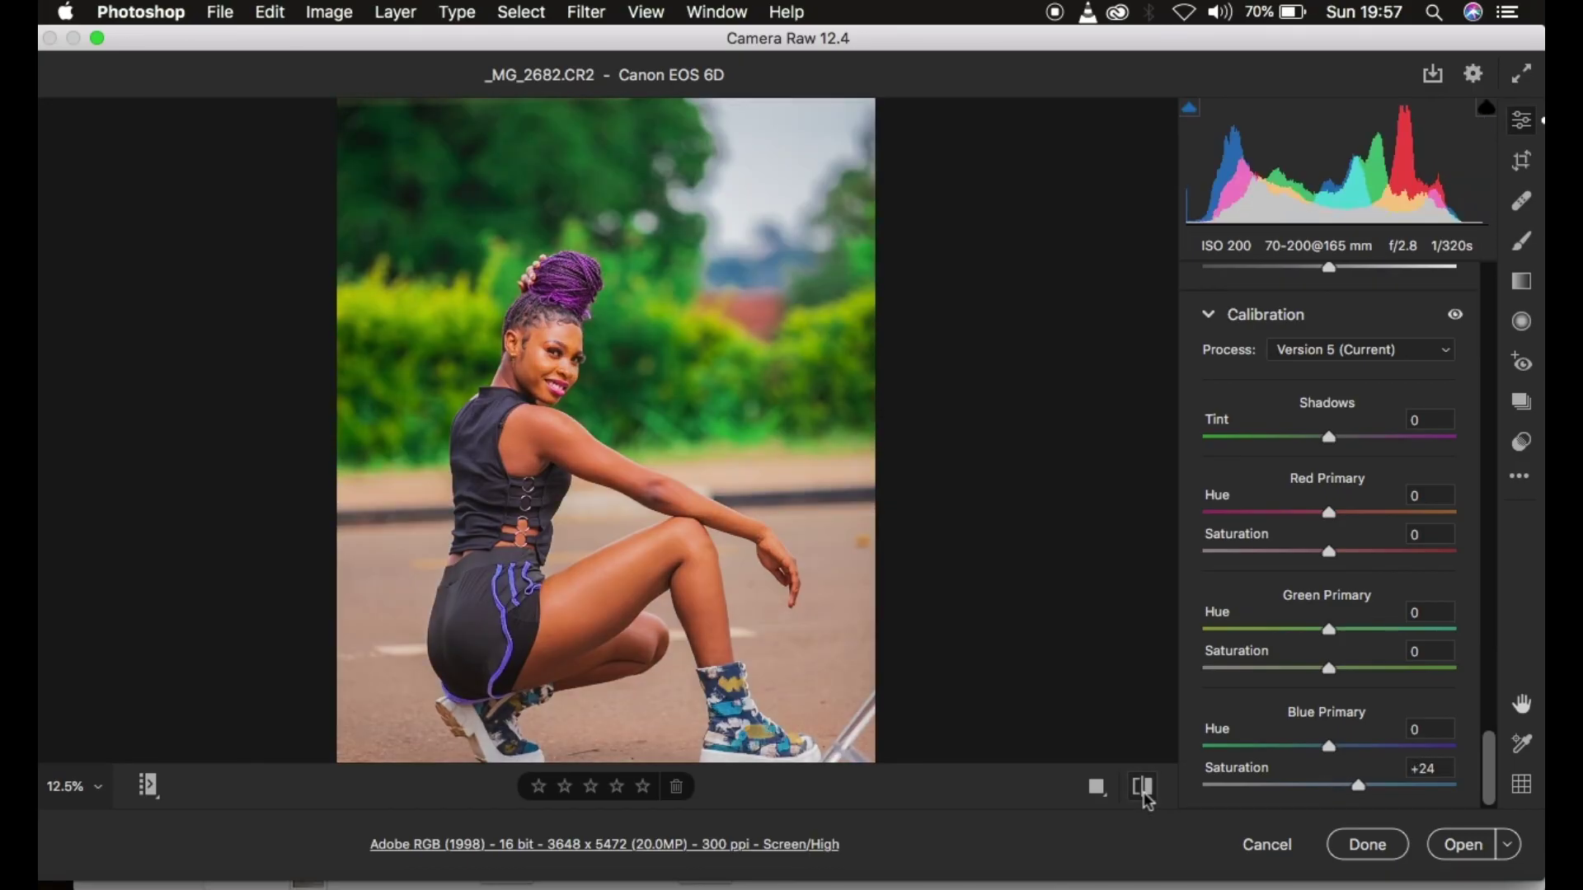